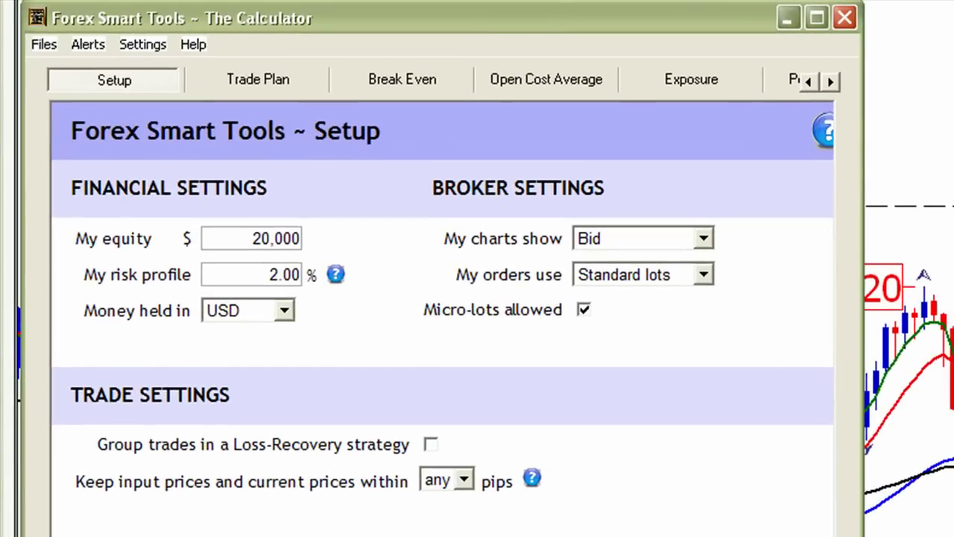
Keep USD as the account currency and set the risk profile to 1.75% in the financial settings.
{"action": "left_click", "coordinate": [283, 310]}
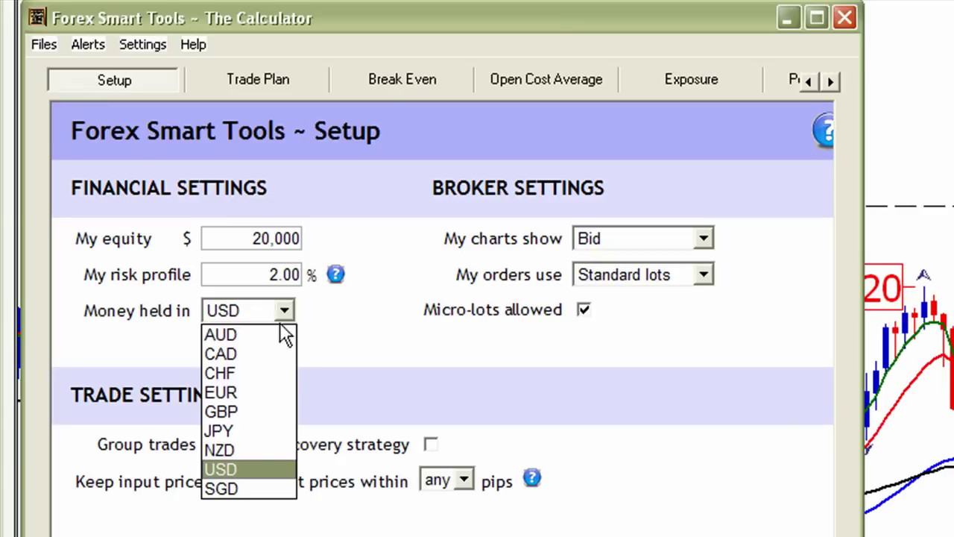
{"action": "left_click", "coordinate": [331, 360]}
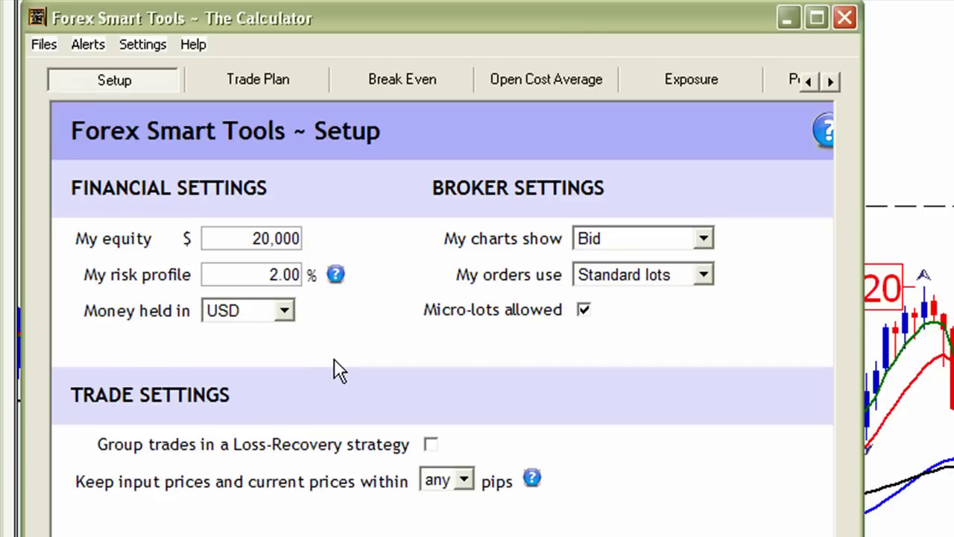
{"action": "mouse_move", "coordinate": [342, 288]}
{"action": "left_click_drag", "start_coordinate": [265, 273], "coordinate": [296, 274]}
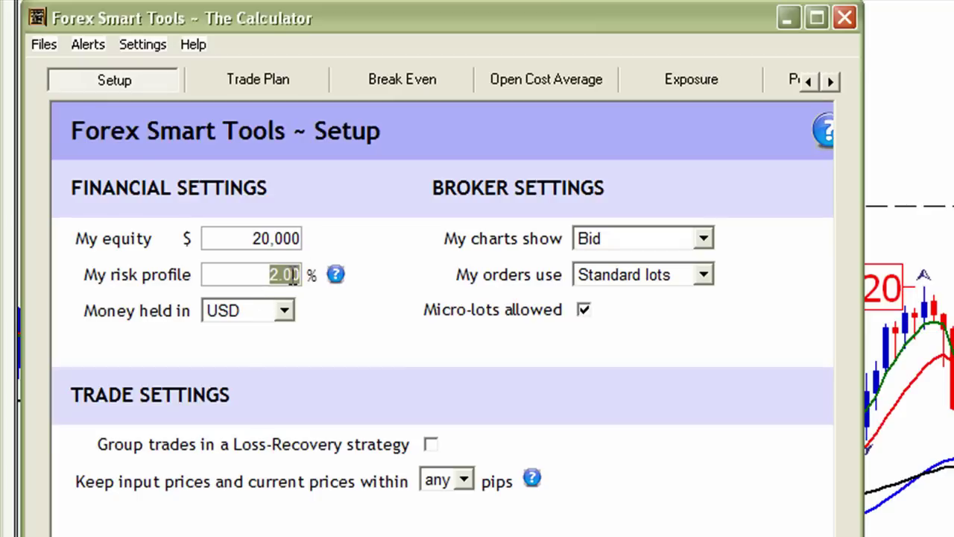
{"action": "type", "text": "1.75"}
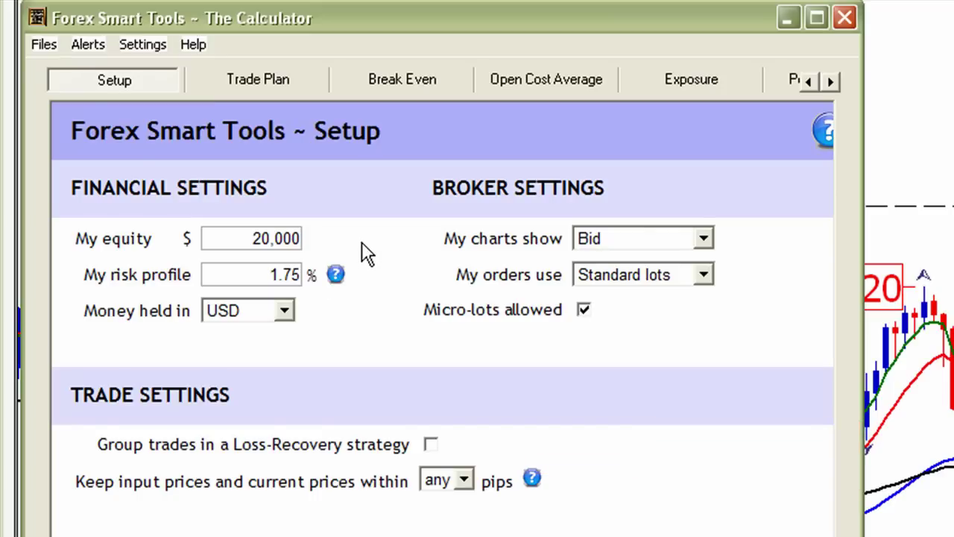
Open the Trade Plan calculator and choose AUDUSD as the currency pair.
{"action": "left_click", "coordinate": [284, 86]}
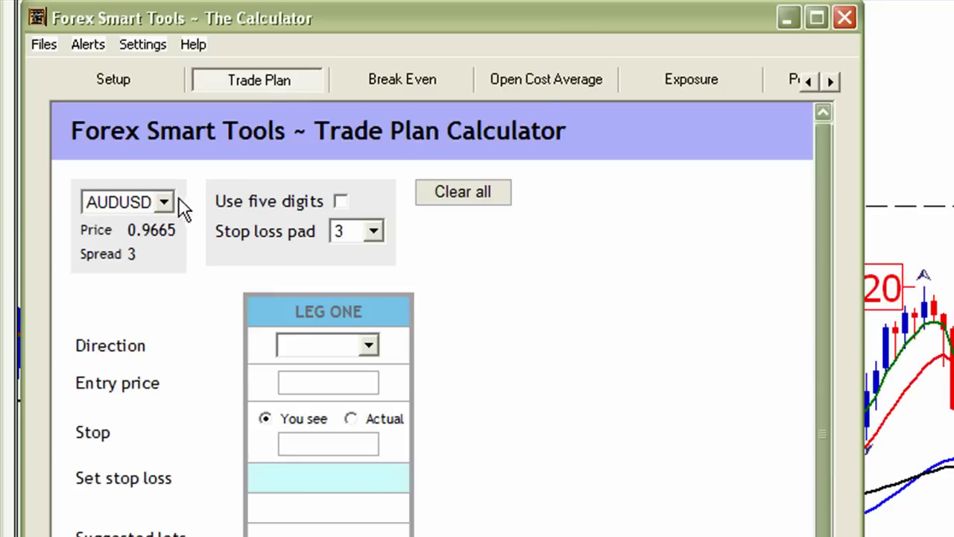
{"action": "left_click", "coordinate": [166, 203]}
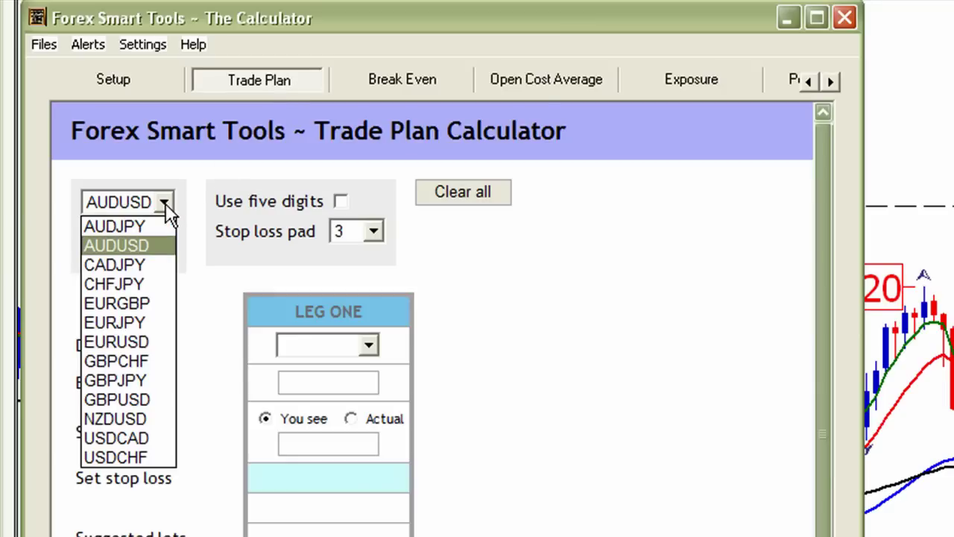
{"action": "left_click", "coordinate": [158, 242]}
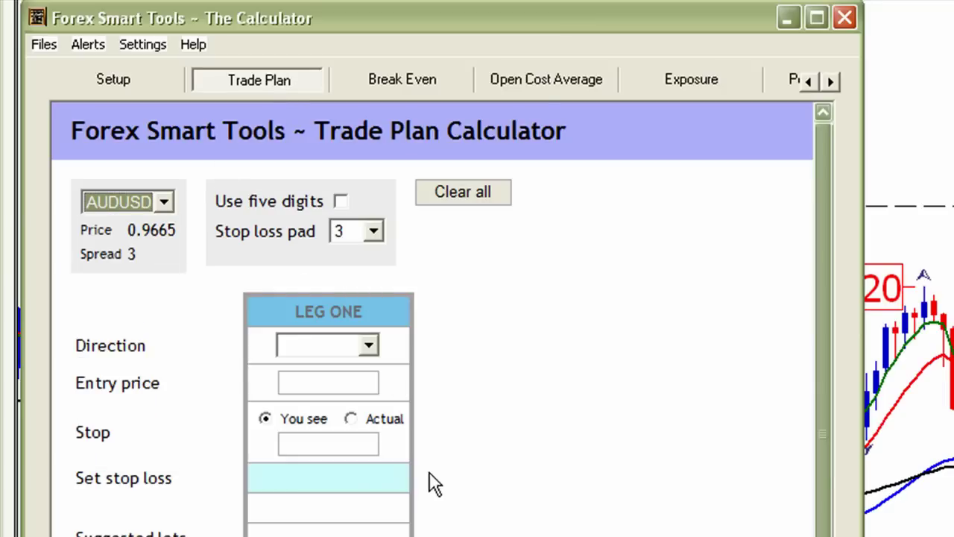
Set up leg one as a Buy with entry price 0.9113 and a visible chart stop of 0.8769.
{"action": "left_click", "coordinate": [370, 346]}
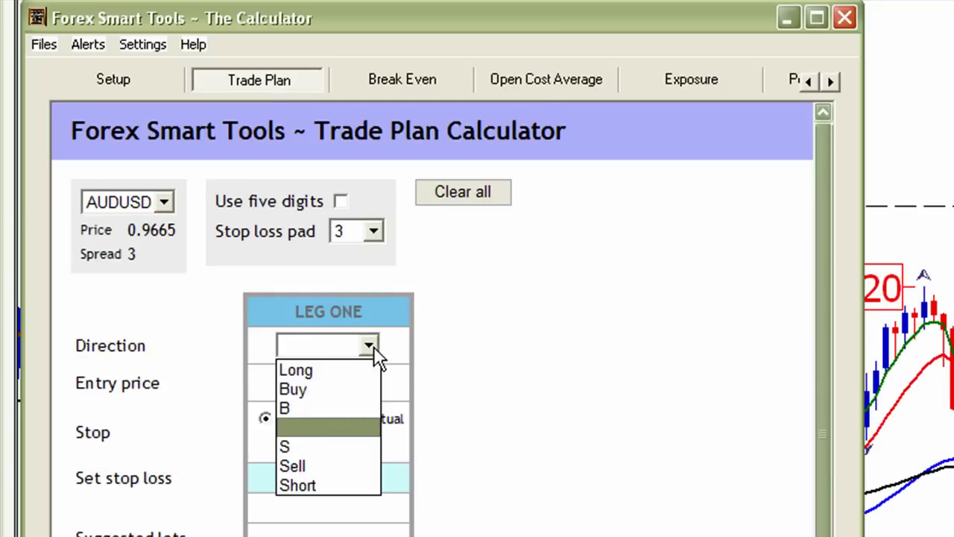
{"action": "left_click", "coordinate": [356, 393]}
{"action": "left_click", "coordinate": [337, 384]}
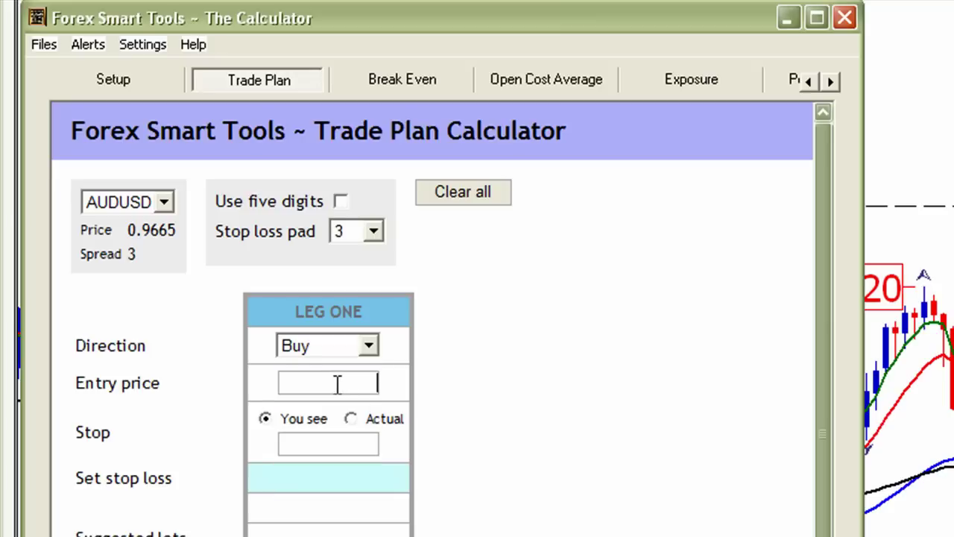
{"action": "type", "text": "0.9113"}
{"action": "left_click", "coordinate": [333, 441]}
{"action": "type", "text": "0."}
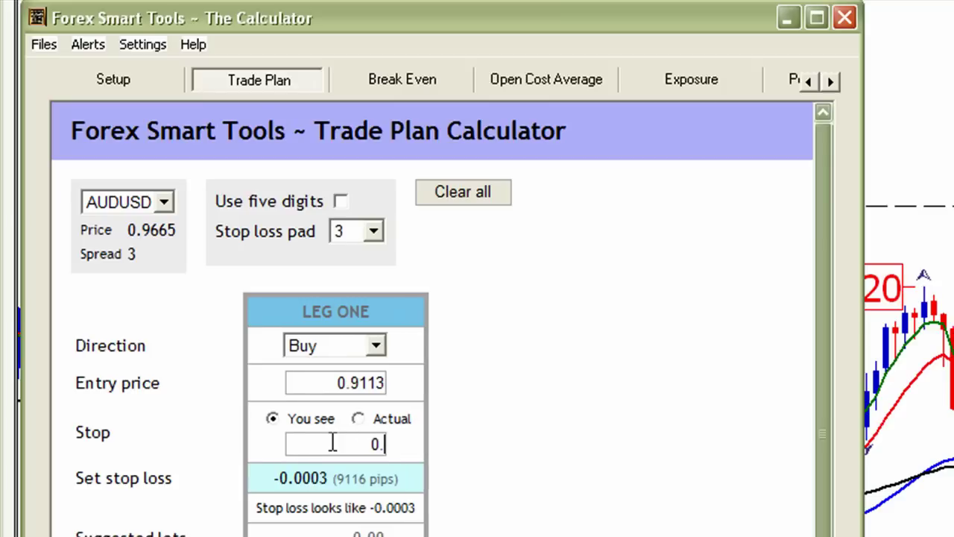
{"action": "type", "text": "8769"}
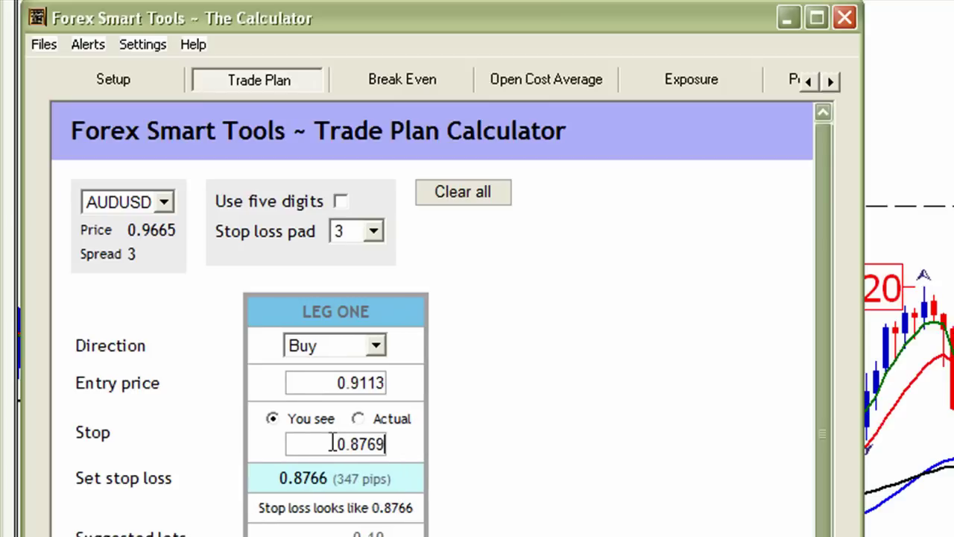
Set the stop loss pad for the AUDUSD trade plan to 4.
{"action": "left_click", "coordinate": [373, 232]}
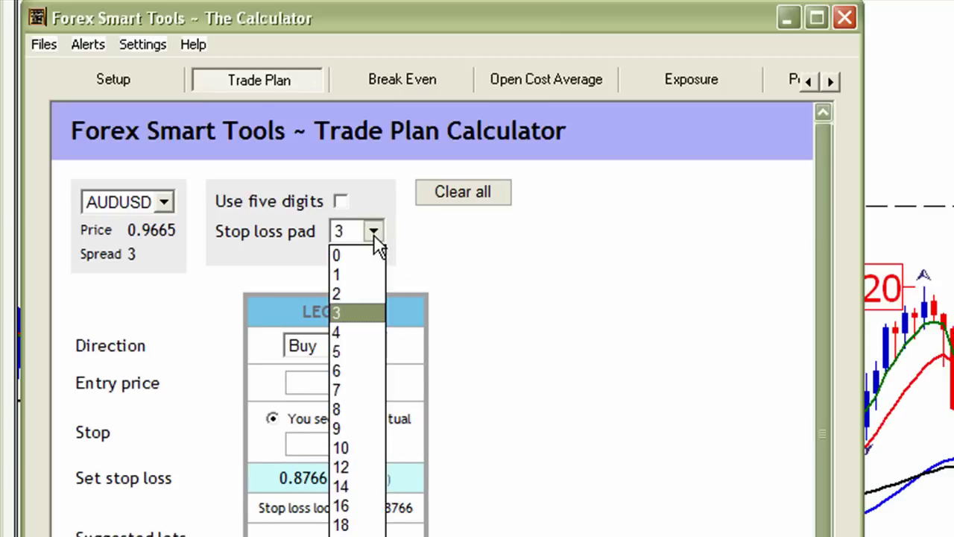
{"action": "left_click", "coordinate": [366, 331]}
{"action": "left_click", "coordinate": [313, 262]}
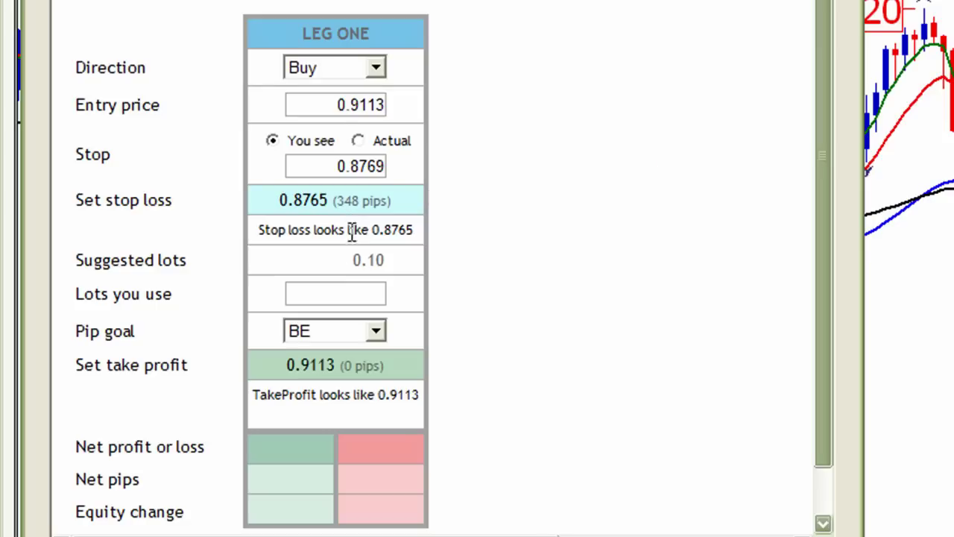
Enter 0.1 as the lots used for leg one.
{"action": "left_click", "coordinate": [355, 296]}
{"action": "type", "text": "0.1"}
{"action": "key", "text": "Tab"}
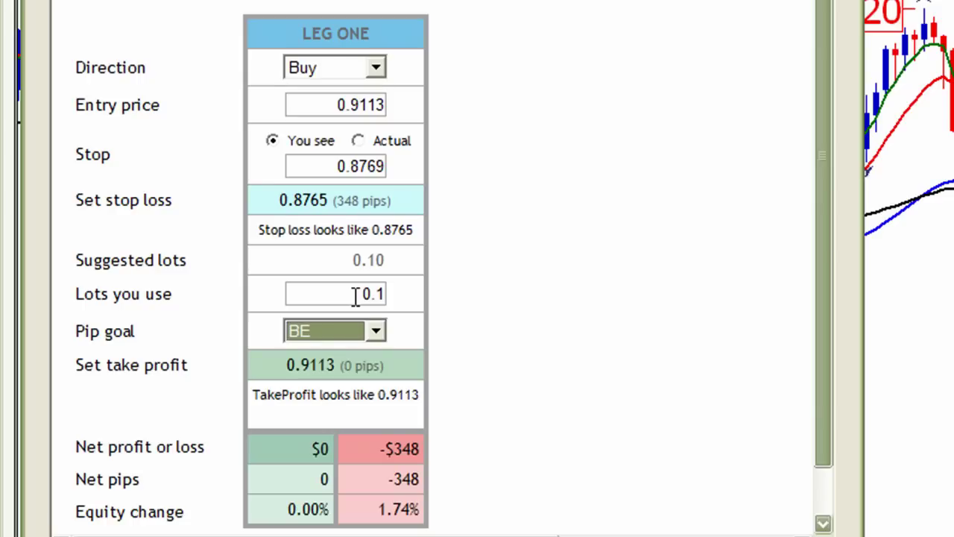
{"action": "left_click", "coordinate": [446, 309]}
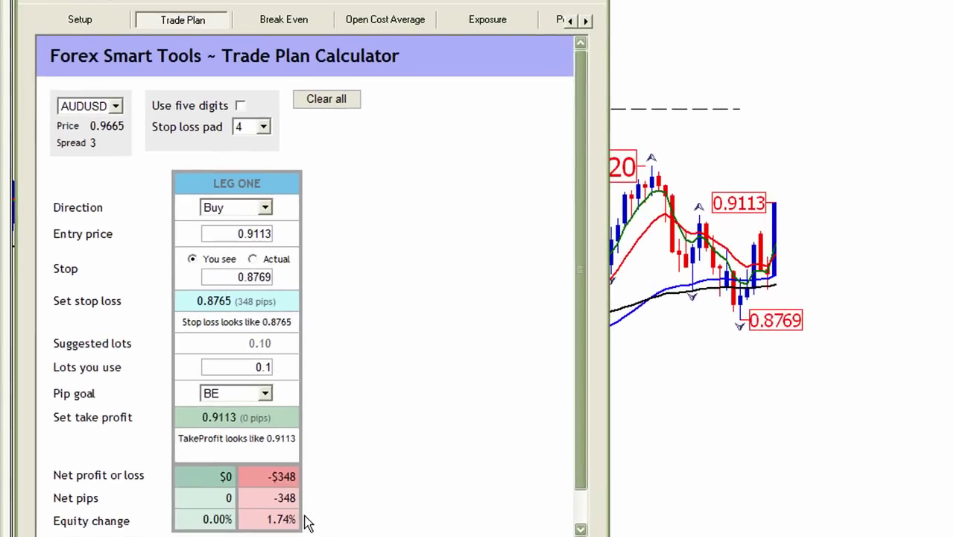
Review the financial settings on the Setup page, return to the trade plan and enter 200 as the pip goal.
{"action": "left_click", "coordinate": [82, 18]}
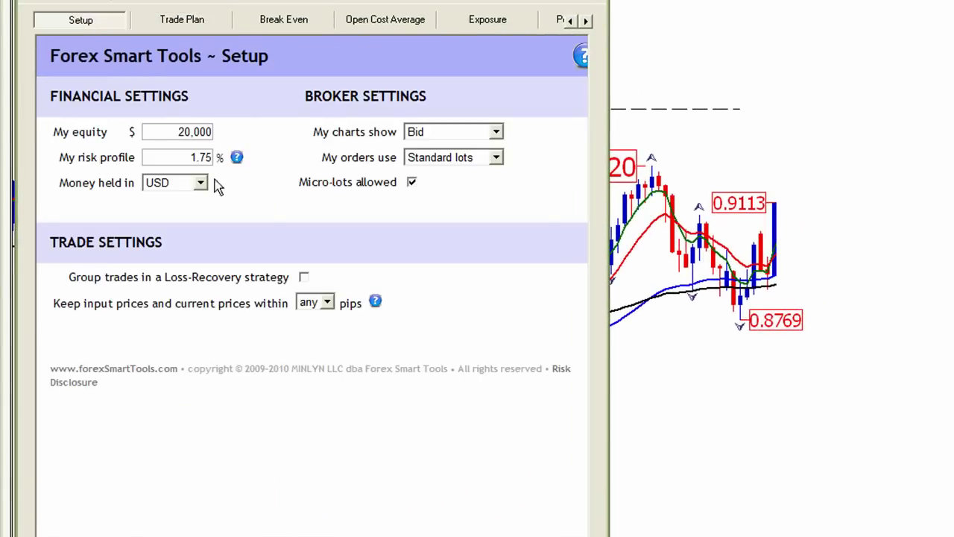
{"action": "left_click", "coordinate": [185, 22]}
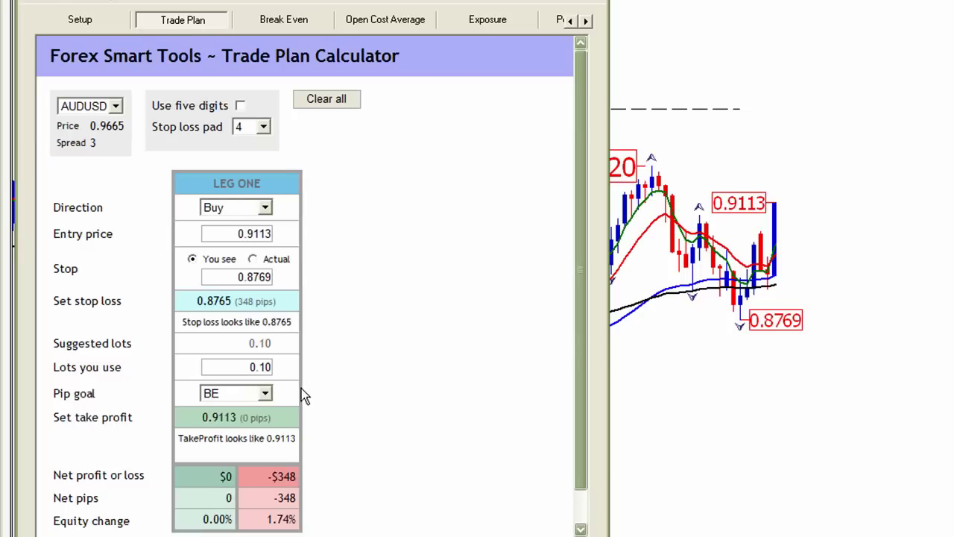
{"action": "type", "text": "200"}
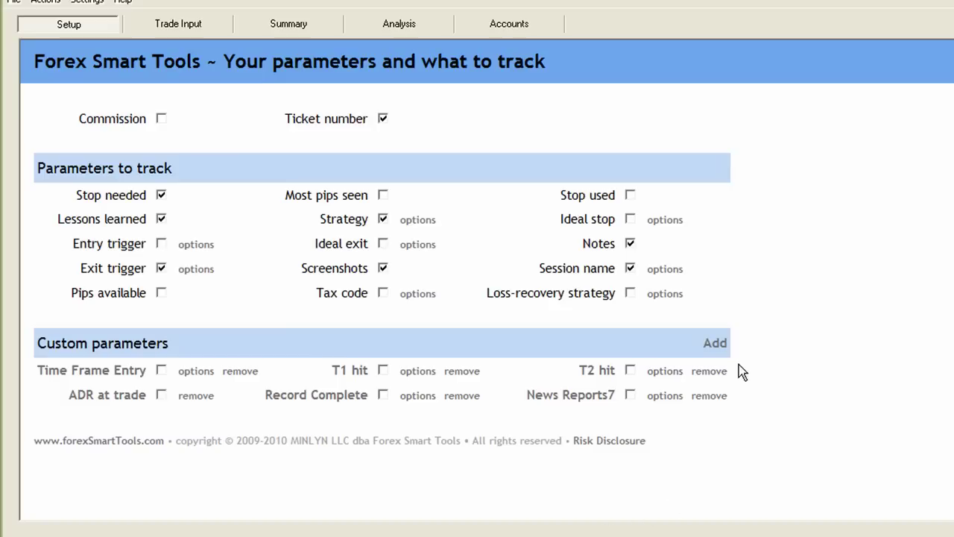
In Forex Trade Log, start custom parameter River with help text "What is the separation between my main moving averages at the time I take this trade.".
{"action": "left_click", "coordinate": [718, 348]}
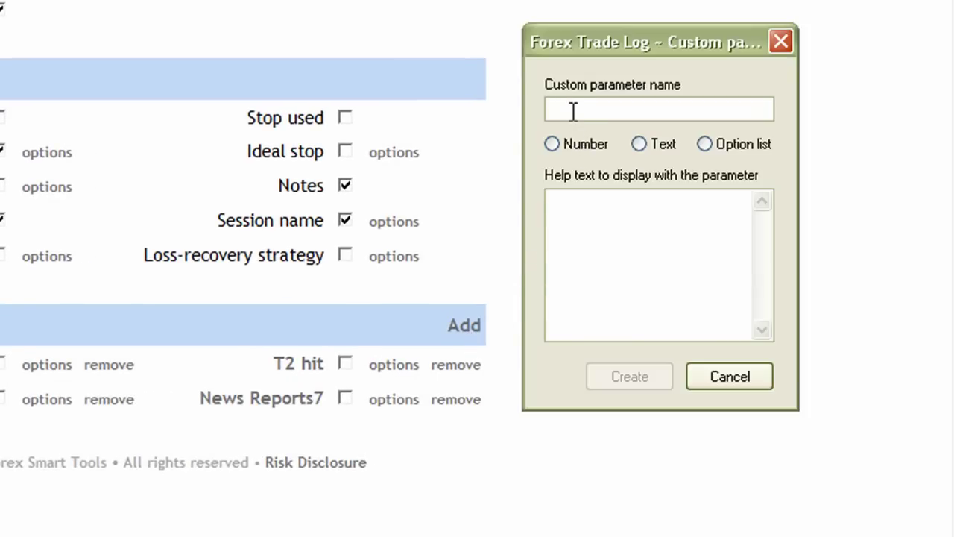
{"action": "type", "text": "River"}
{"action": "left_click", "coordinate": [582, 236]}
{"action": "type", "text": "What is the separation between my main moving averages at the time I take this trade."}
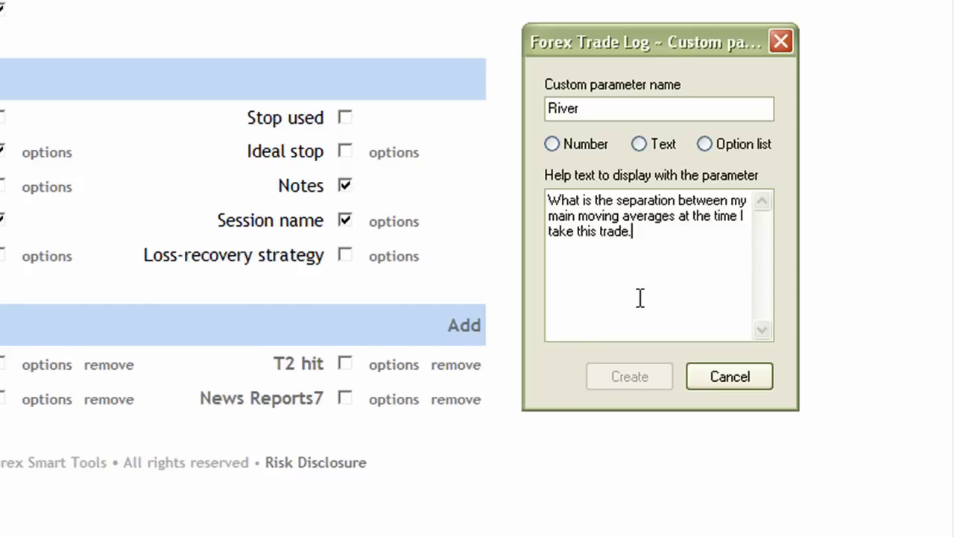
Make River a Number parameter, create it and enable it for tracking.
{"action": "left_click", "coordinate": [551, 145]}
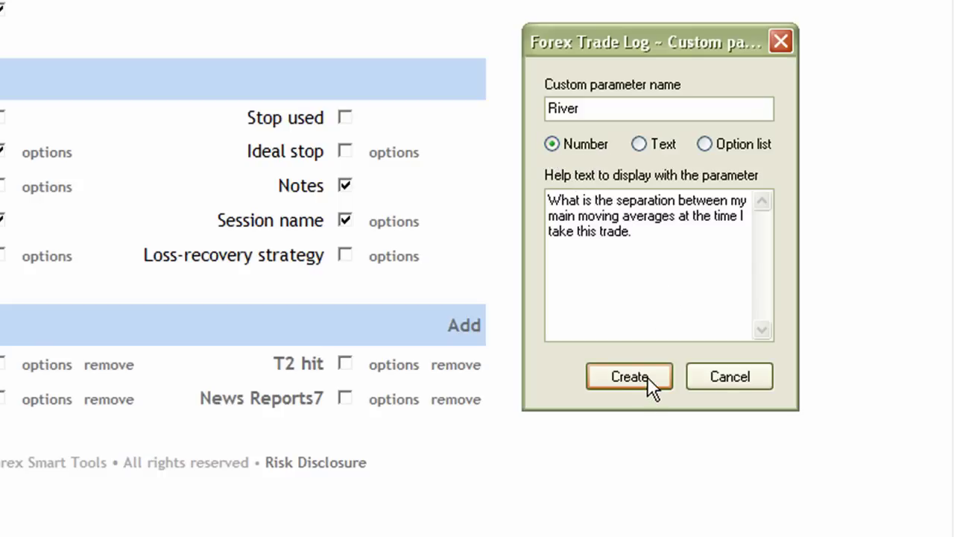
{"action": "left_click", "coordinate": [646, 377]}
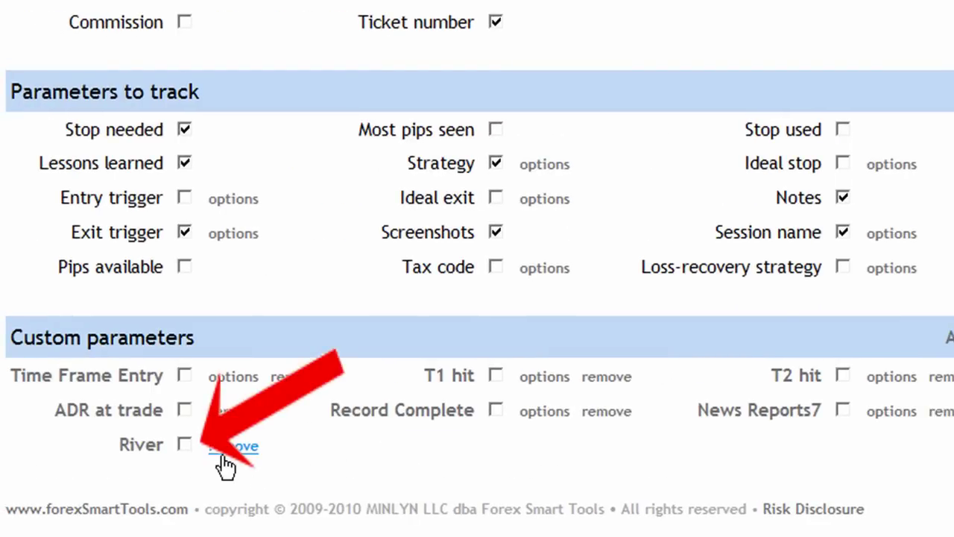
{"action": "left_click", "coordinate": [186, 447]}
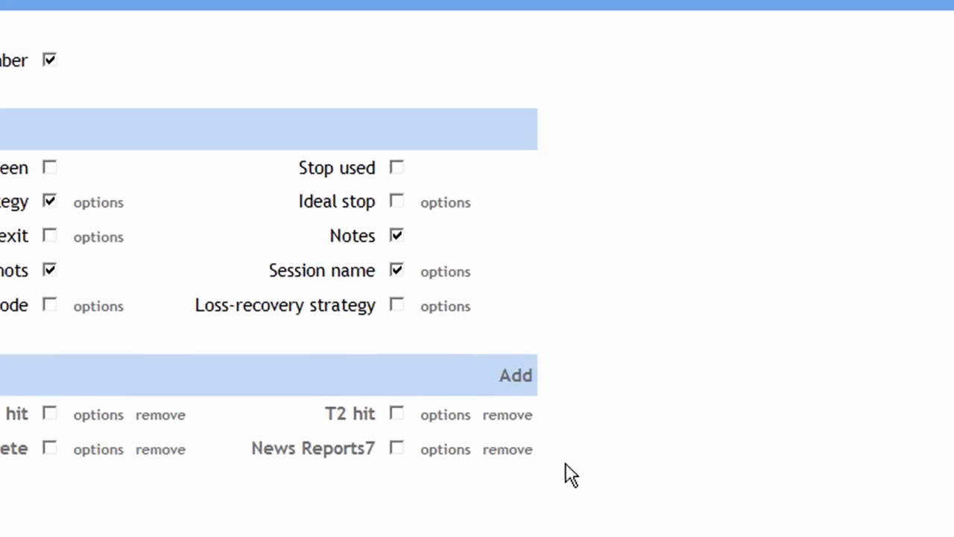
Create and enable the Number parameter Headroom with help text "How many pips to my nearest significant support or resistance level".
{"action": "left_click", "coordinate": [527, 379]}
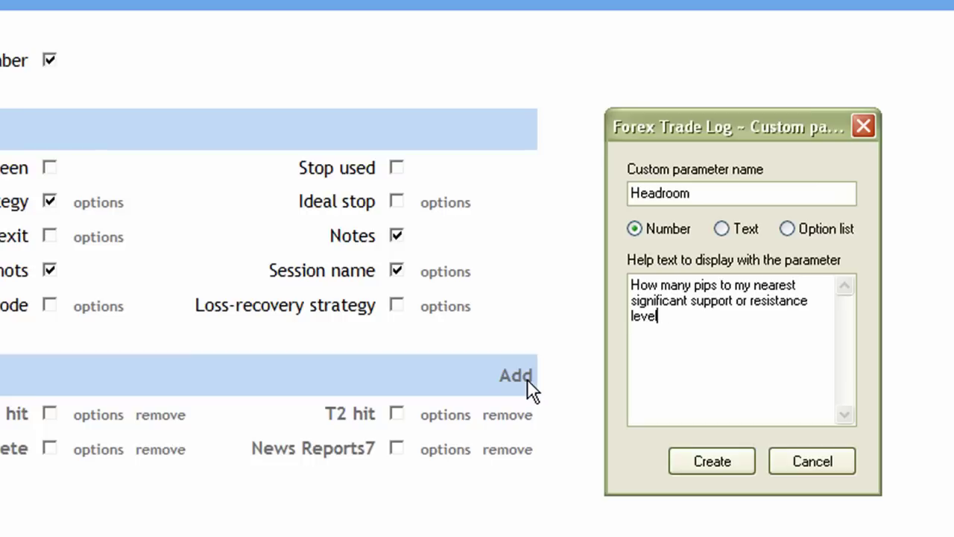
{"action": "left_click", "coordinate": [694, 462]}
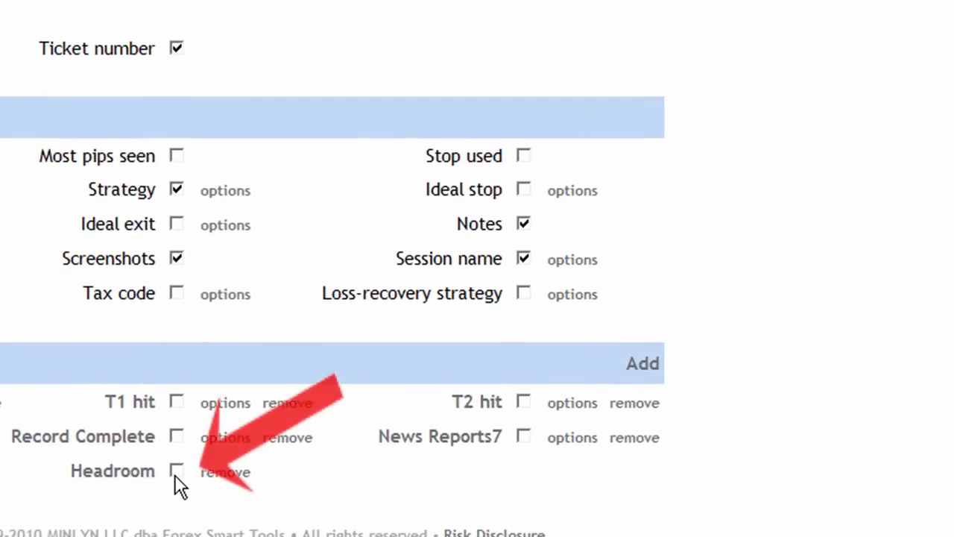
{"action": "left_click", "coordinate": [177, 471]}
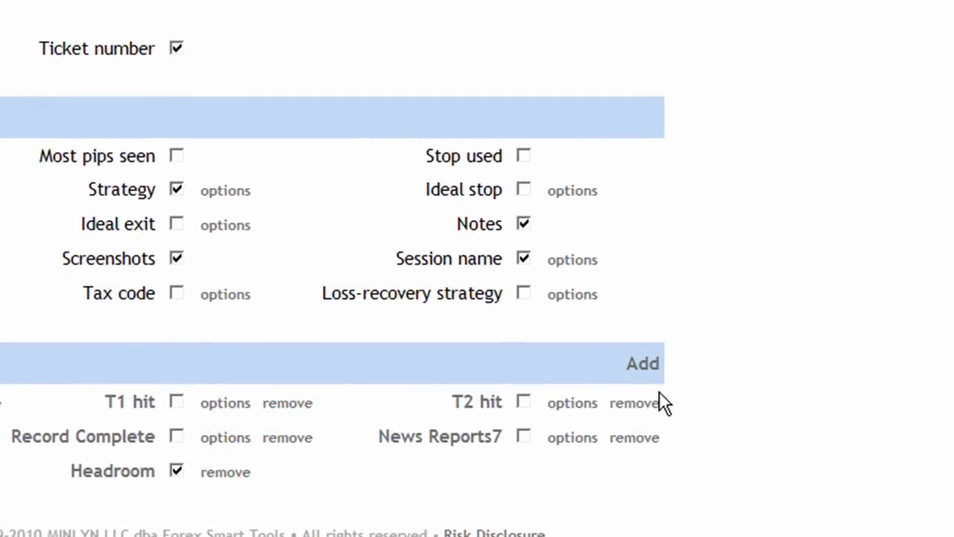
Create the Option list parameter How Fresh with help text "When I entered my trade, how many bars away was the actual moving average cross".
{"action": "left_click", "coordinate": [646, 365]}
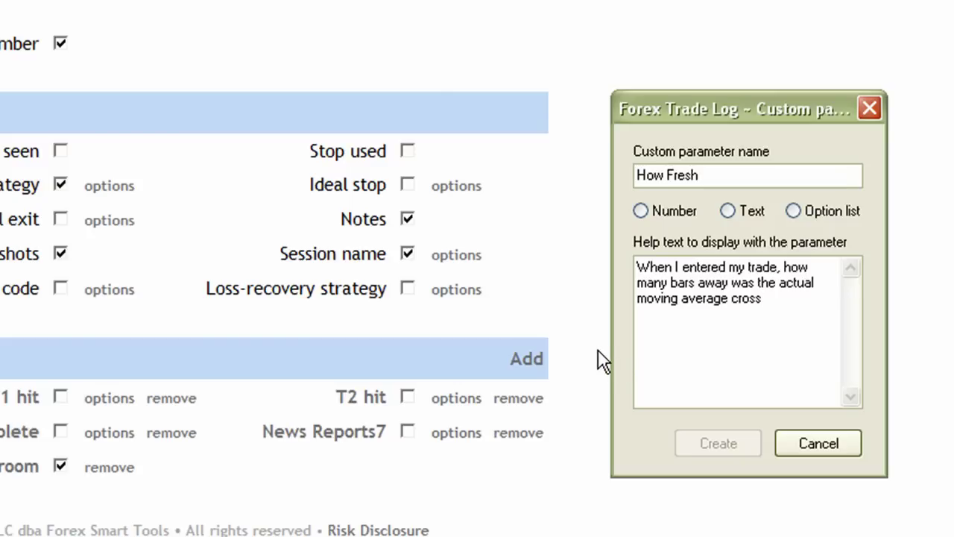
{"action": "left_click", "coordinate": [795, 210]}
{"action": "left_click", "coordinate": [749, 450]}
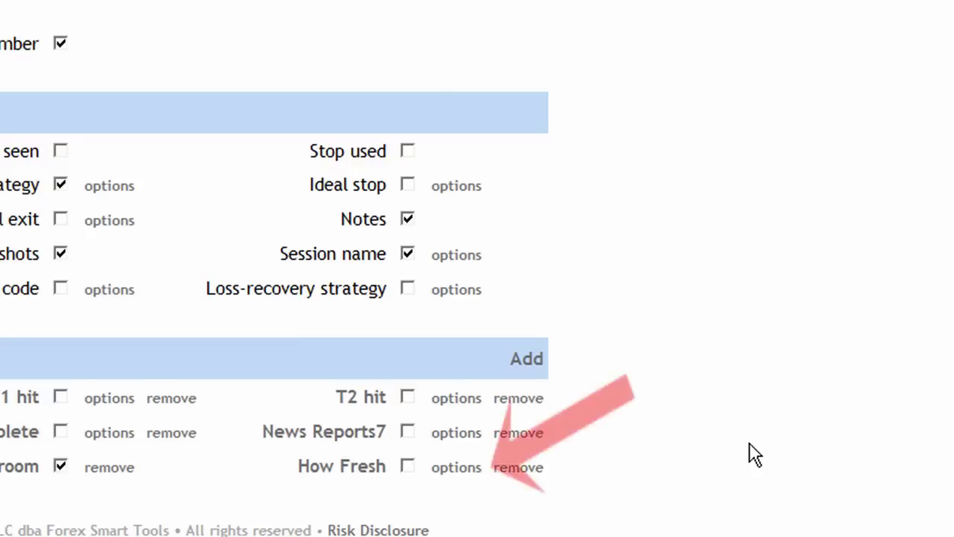
Add the options 1 bar, 2 bars, 3 bars, 4 bars and 5 bars to How Fresh, save them and enable the parameter.
{"action": "left_click", "coordinate": [456, 468]}
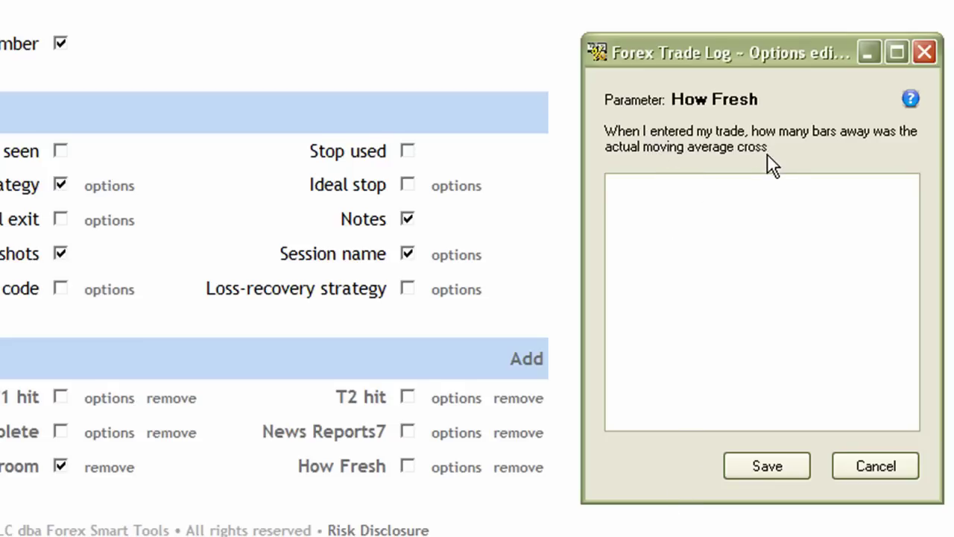
{"action": "right_click", "coordinate": [688, 226]}
{"action": "left_click", "coordinate": [705, 230]}
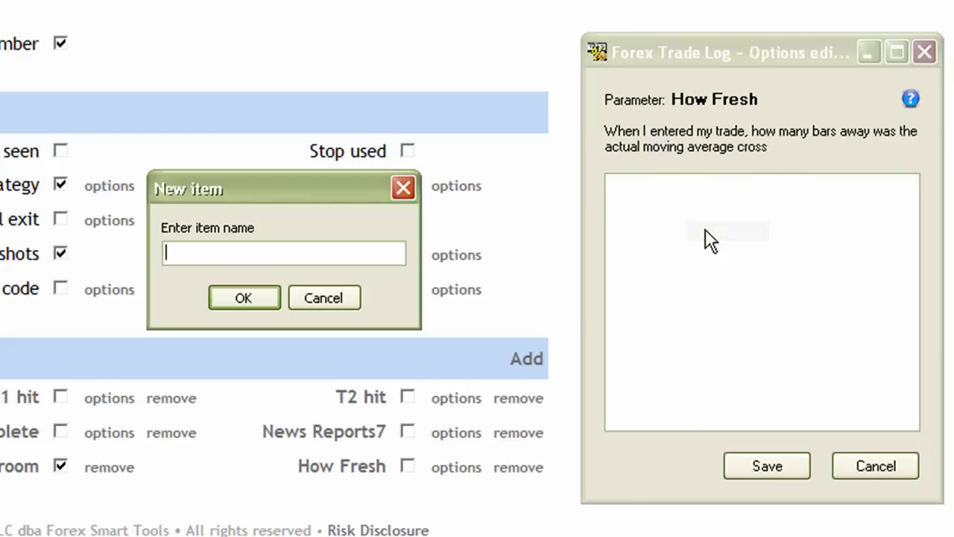
{"action": "type", "text": "1 bars"}
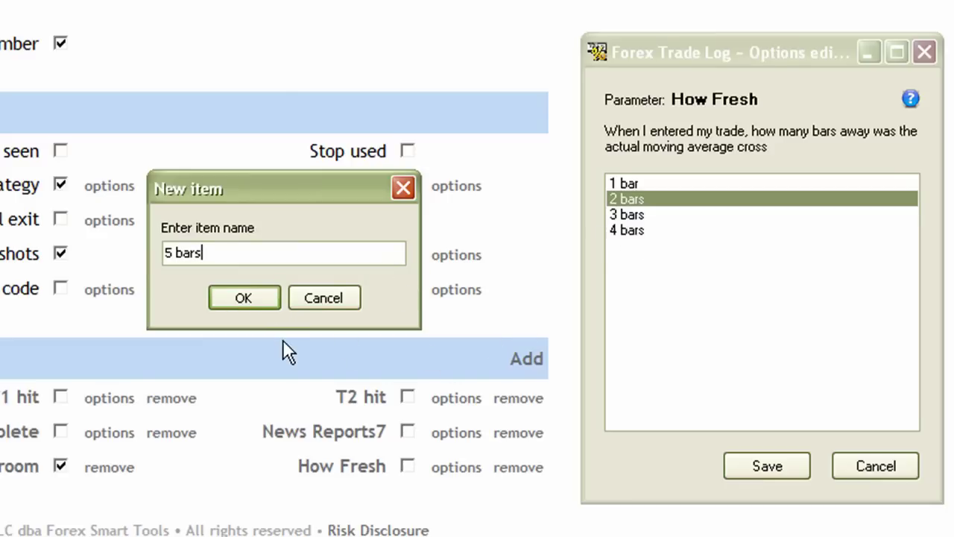
{"action": "left_click", "coordinate": [265, 301]}
{"action": "left_click", "coordinate": [762, 462]}
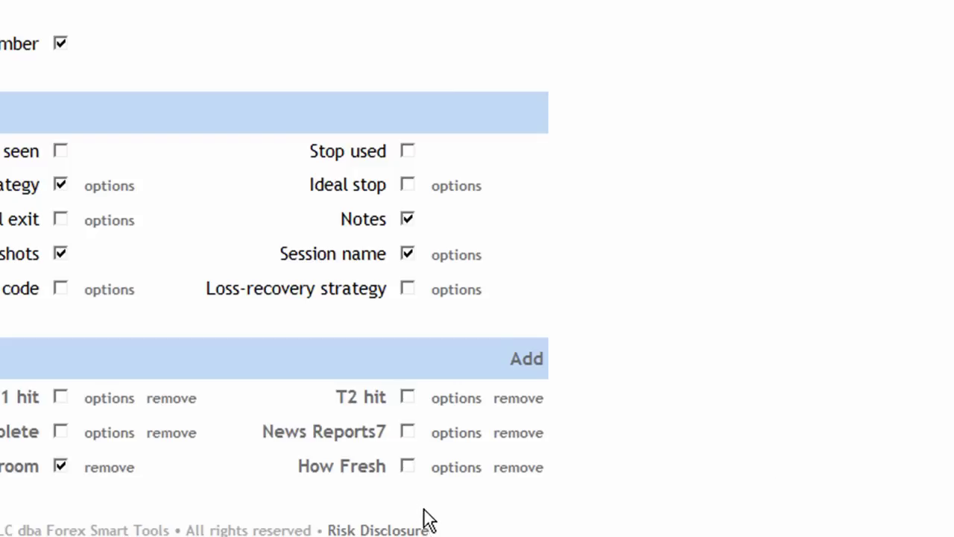
{"action": "left_click", "coordinate": [407, 467]}
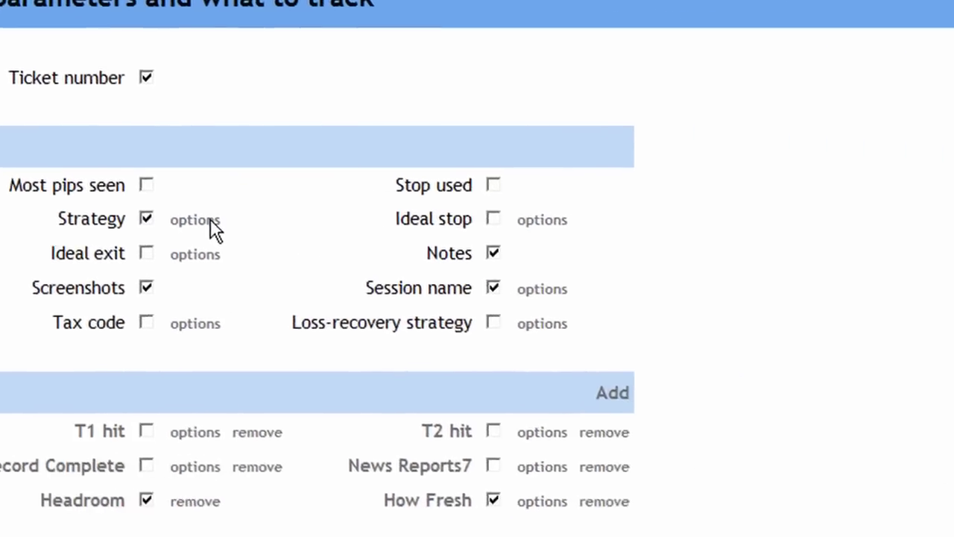
Select Crossing River in the Strategy parameter's options and save them, and enable tracking of Stop used.
{"action": "left_click", "coordinate": [567, 255]}
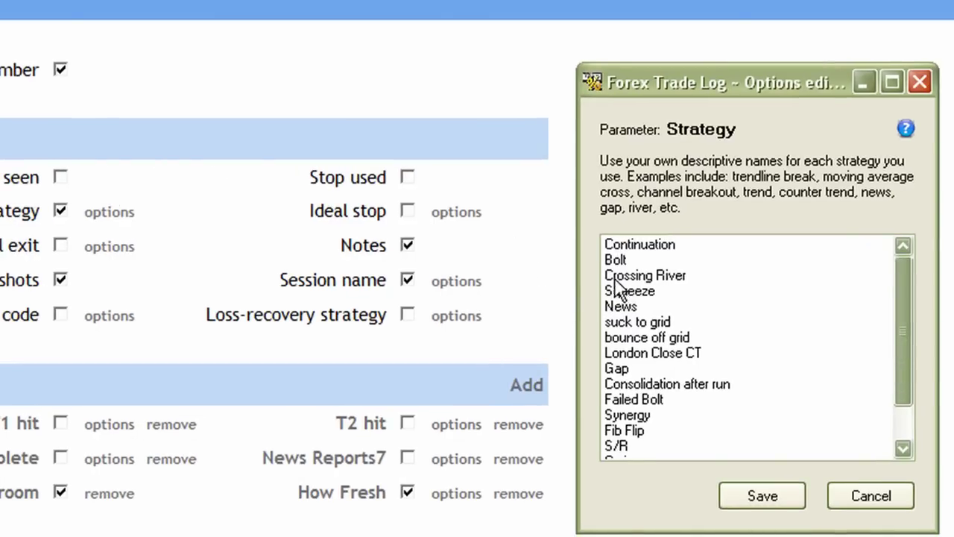
{"action": "left_click", "coordinate": [656, 274]}
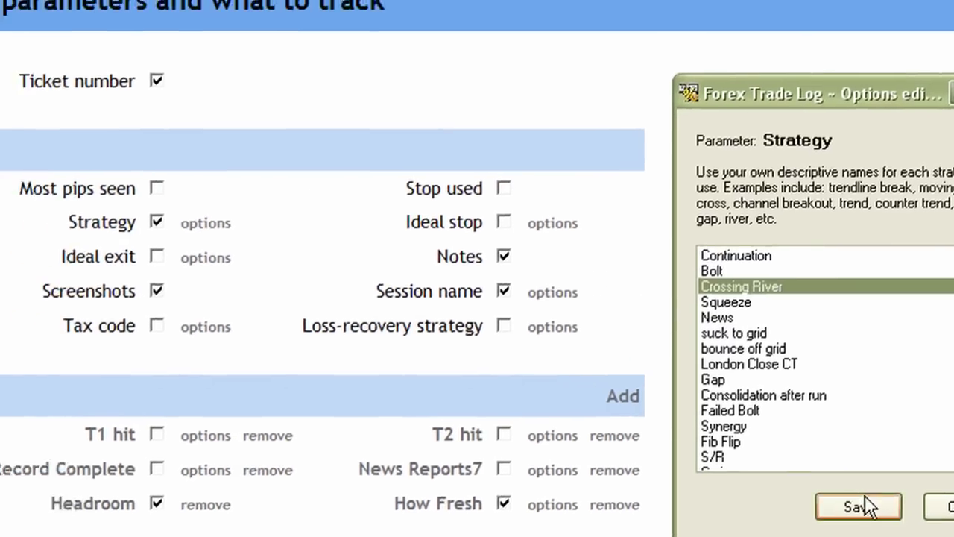
{"action": "left_click", "coordinate": [764, 495]}
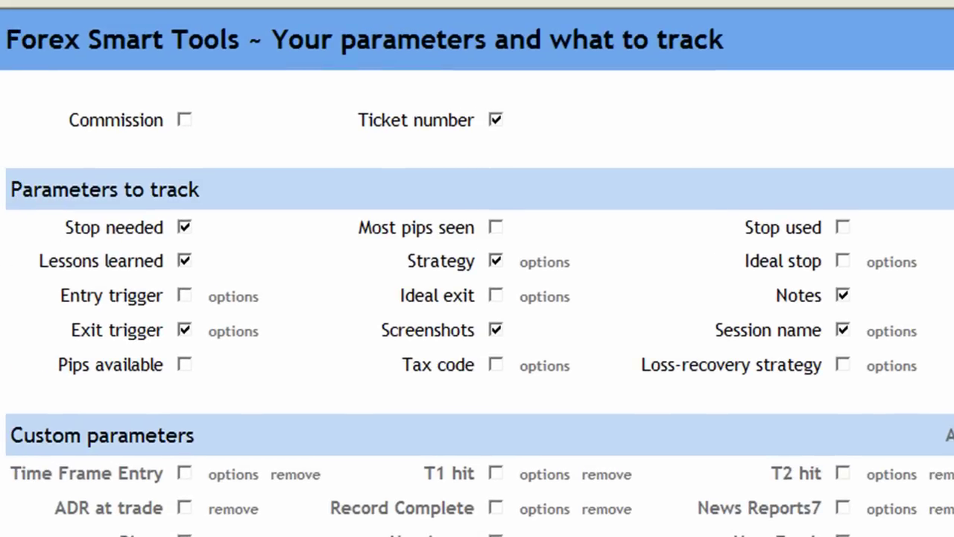
{"action": "left_click", "coordinate": [843, 228]}
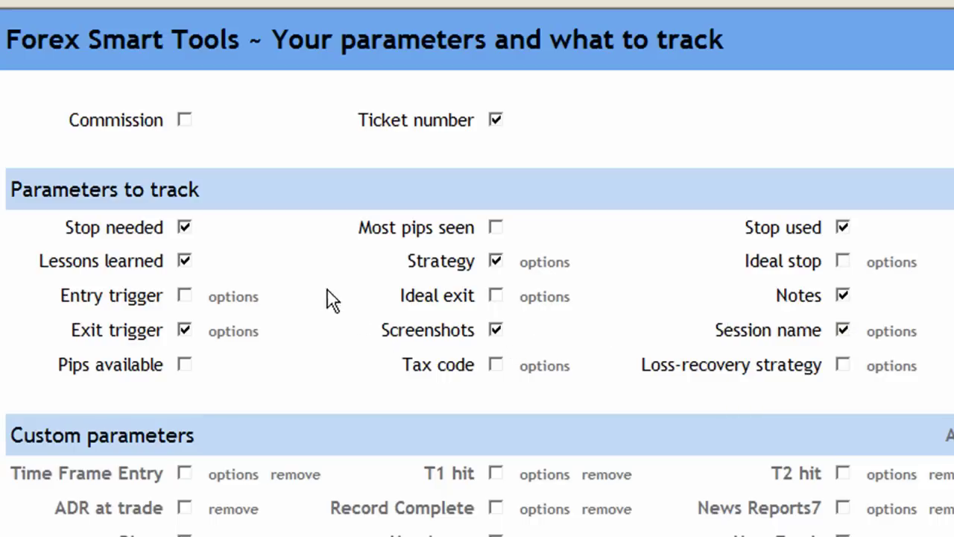
Go to the individual trade entry form and set the trade's currency pair to AUDUSD.
{"action": "left_click", "coordinate": [203, 22]}
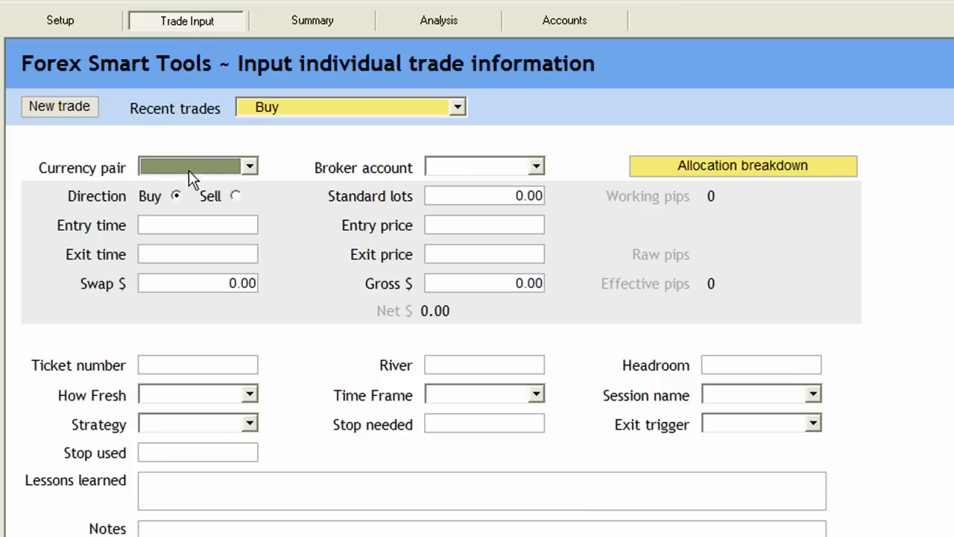
{"action": "left_click", "coordinate": [249, 167]}
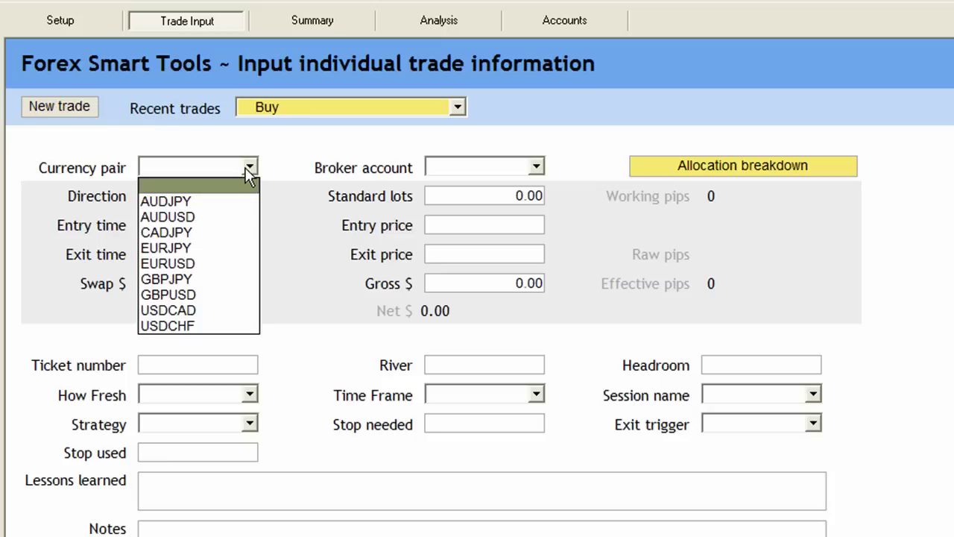
{"action": "left_click", "coordinate": [231, 216]}
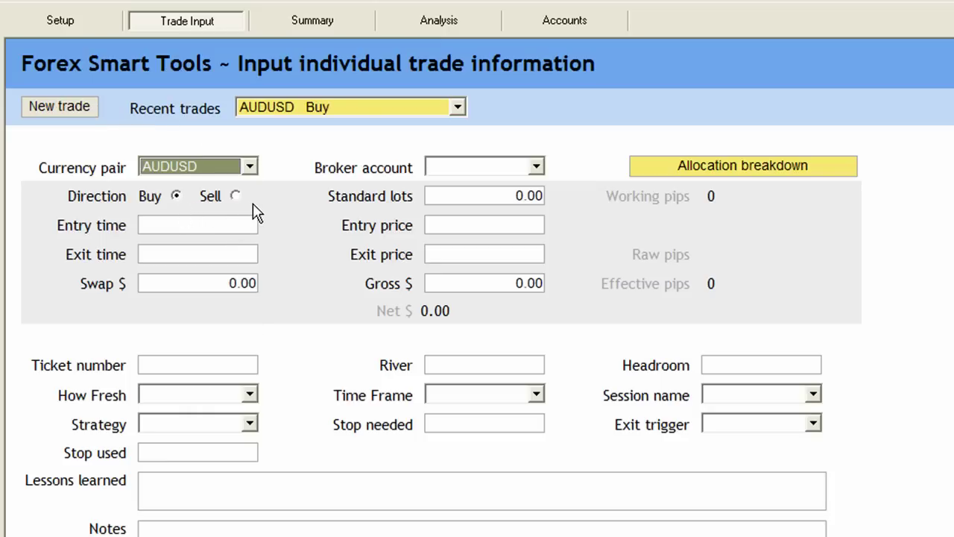
Assign the trade to the GoForex broker account and set its size to 1 mini lot.
{"action": "left_click", "coordinate": [535, 166]}
{"action": "left_click", "coordinate": [507, 194]}
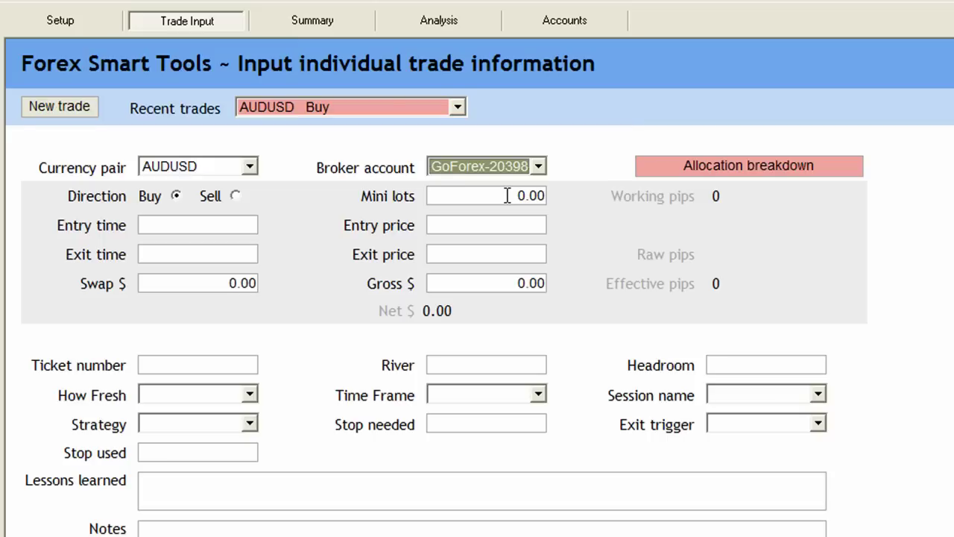
{"action": "left_click_drag", "start_coordinate": [507, 196], "coordinate": [550, 195]}
{"action": "type", "text": "1"}
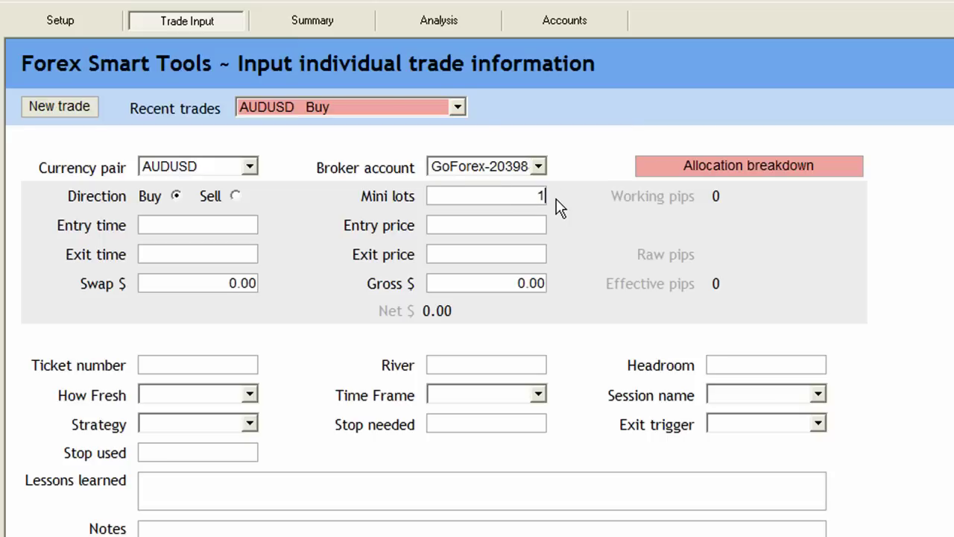
Enter entry time 08/31/2010 16:00, entry price 0.9113 and stop used 0.8769, and attach the trade's chart screenshots.
{"action": "left_click", "coordinate": [233, 232]}
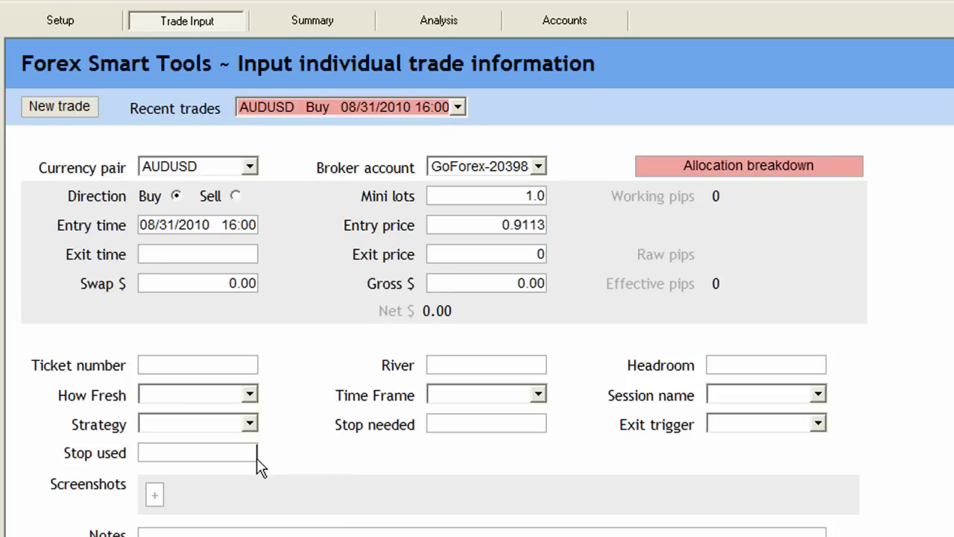
{"action": "type", "text": "0.8769"}
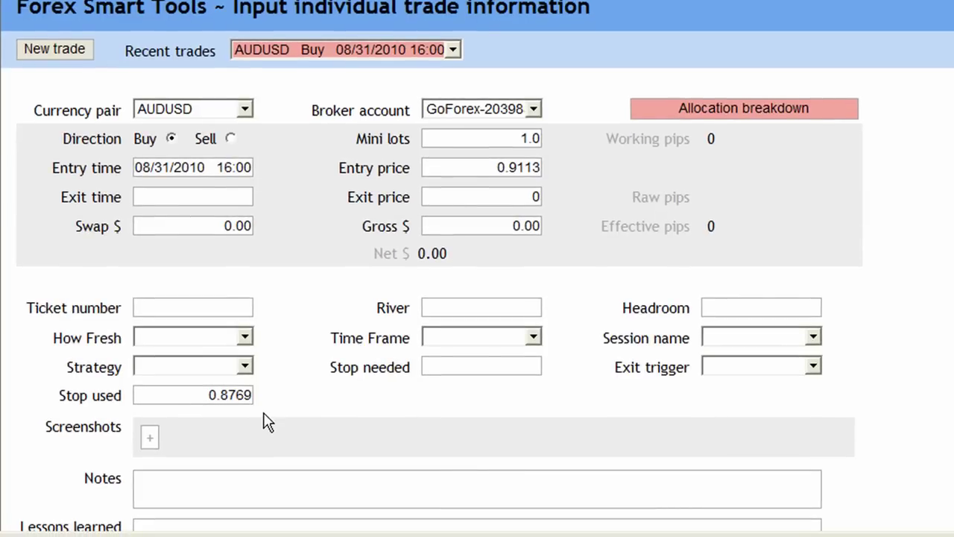
{"action": "left_click", "coordinate": [152, 442]}
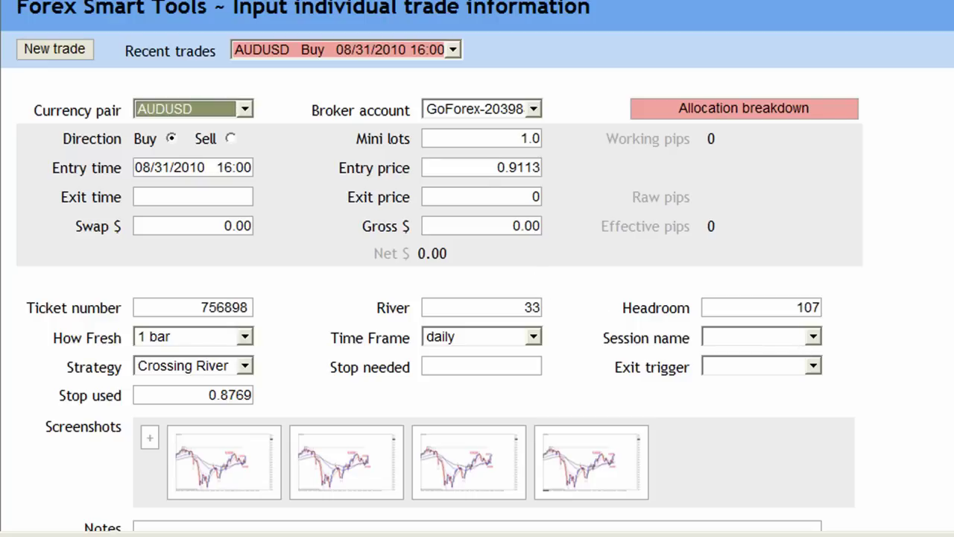
Examine the trade's attached AUDUSD daily chart screenshots one by one from the first, following the price after entry.
{"action": "scroll", "coordinate": [786, 420], "scroll_direction": "down", "scroll_amount": 3}
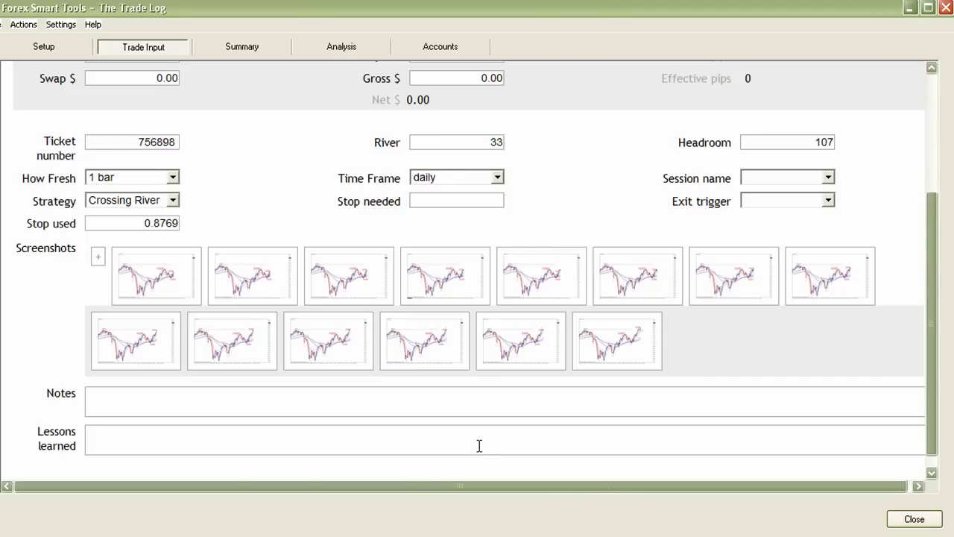
{"action": "left_click", "coordinate": [174, 285]}
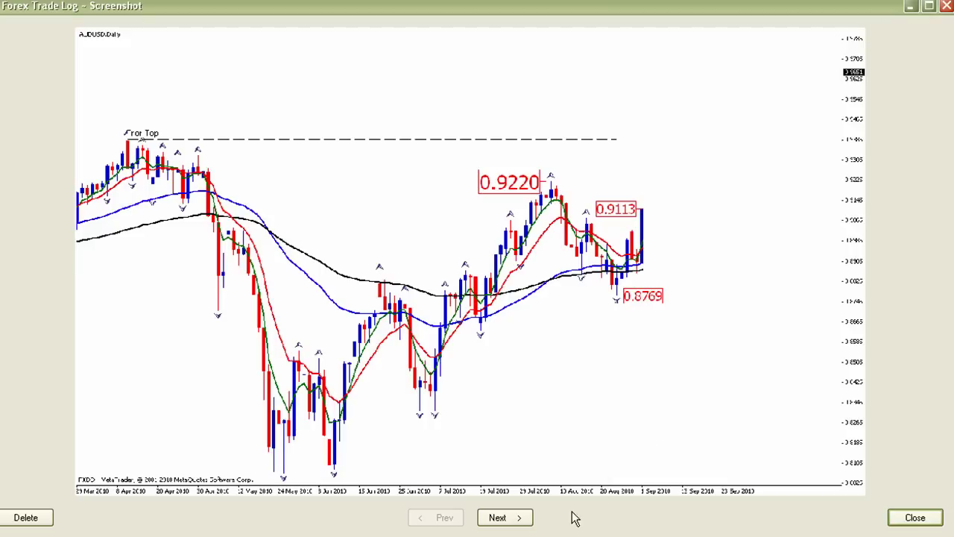
{"action": "left_click", "coordinate": [527, 519]}
{"action": "left_click", "coordinate": [527, 518]}
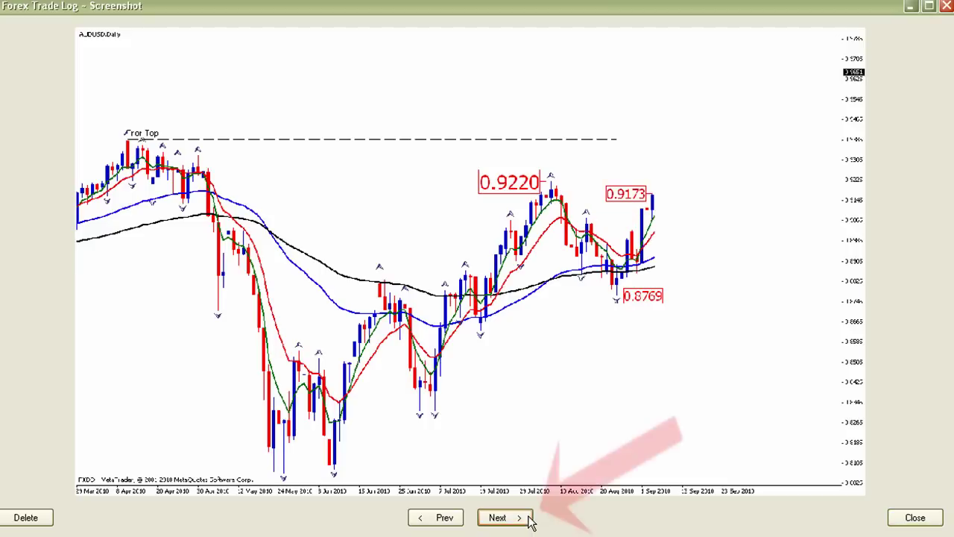
{"action": "left_click", "coordinate": [527, 518]}
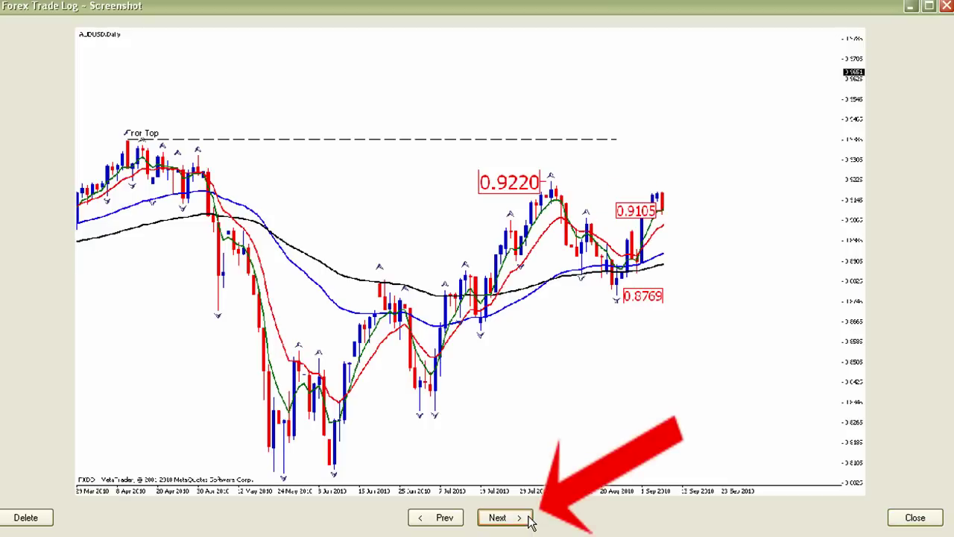
{"action": "left_click", "coordinate": [527, 519]}
{"action": "left_click", "coordinate": [527, 518]}
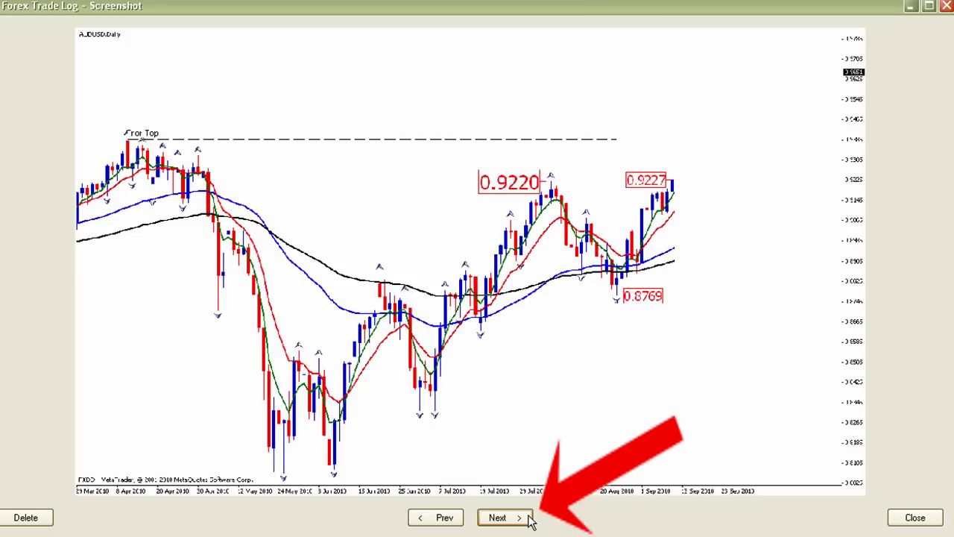
{"action": "left_click", "coordinate": [527, 518]}
{"action": "left_click", "coordinate": [527, 519]}
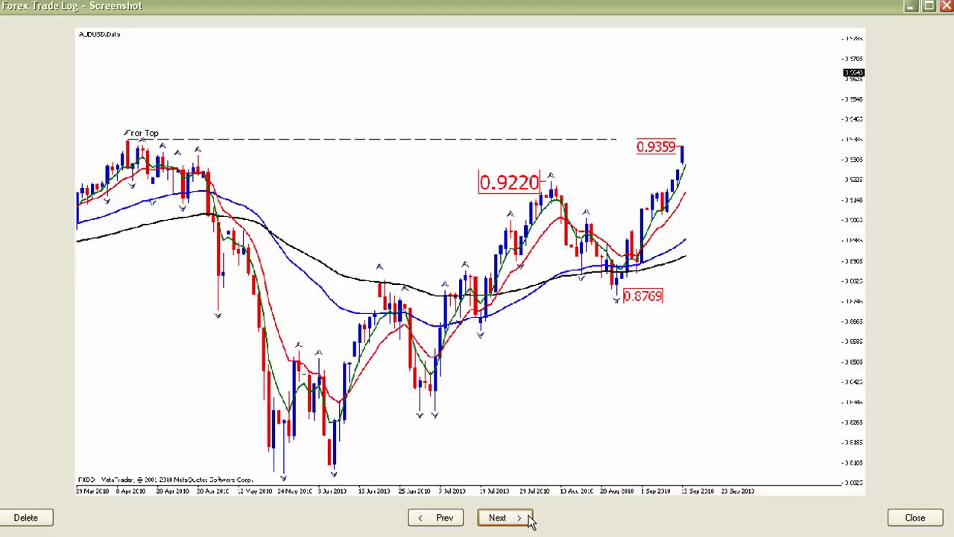
{"action": "left_click", "coordinate": [527, 518]}
{"action": "left_click", "coordinate": [528, 518]}
{"action": "left_click", "coordinate": [528, 518]}
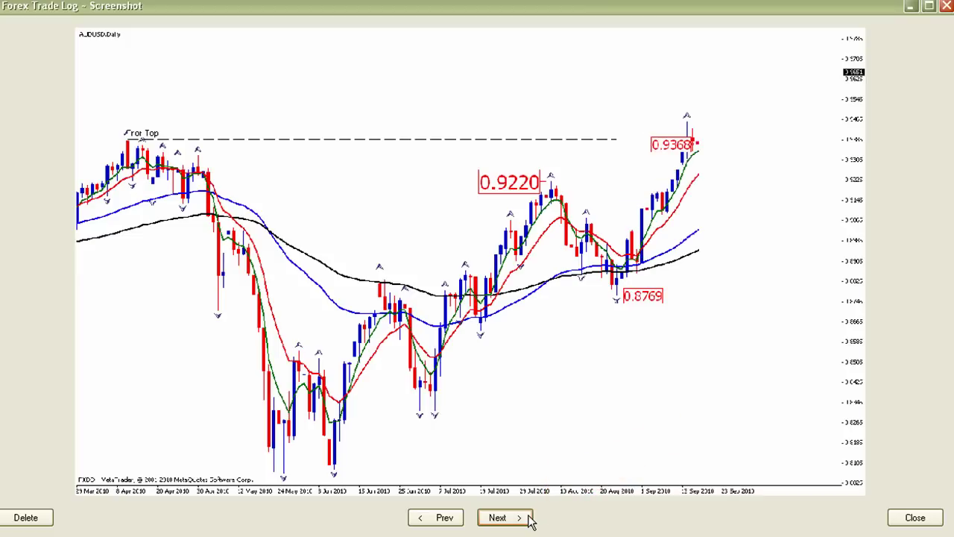
{"action": "left_click", "coordinate": [527, 519]}
{"action": "left_click", "coordinate": [528, 518]}
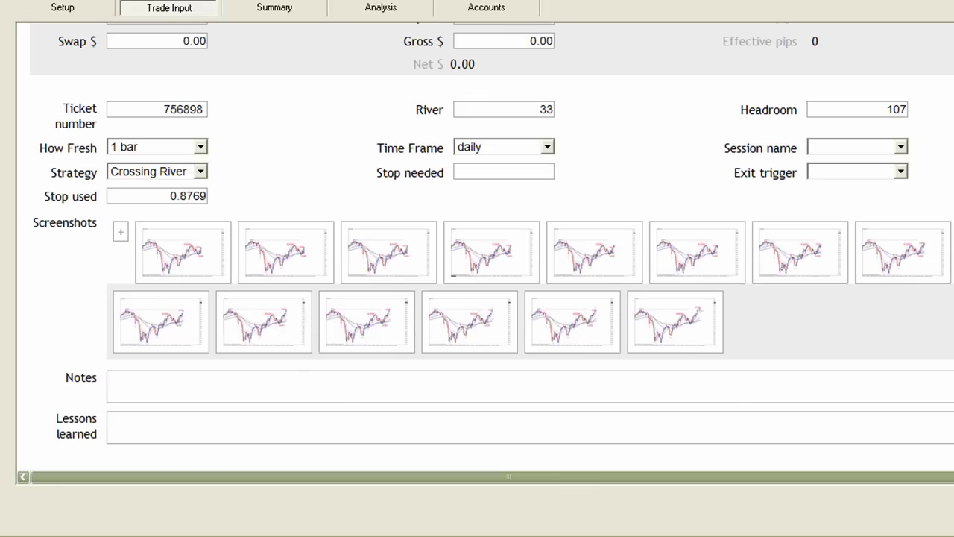
Set the AUDUSD trade's exit price to 0.9330.
{"action": "scroll", "coordinate": [503, 216], "scroll_direction": "up", "scroll_amount": 5}
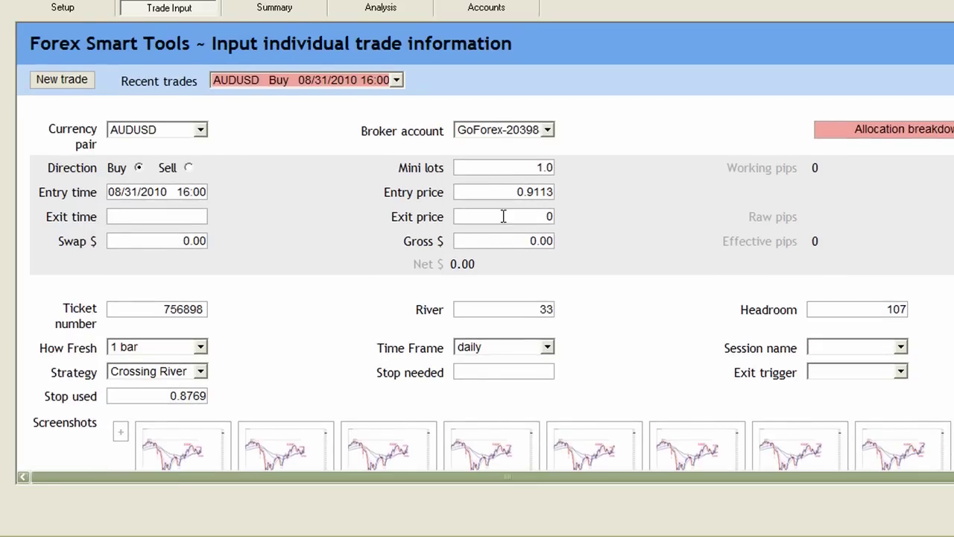
{"action": "left_click_drag", "start_coordinate": [504, 216], "coordinate": [565, 217]}
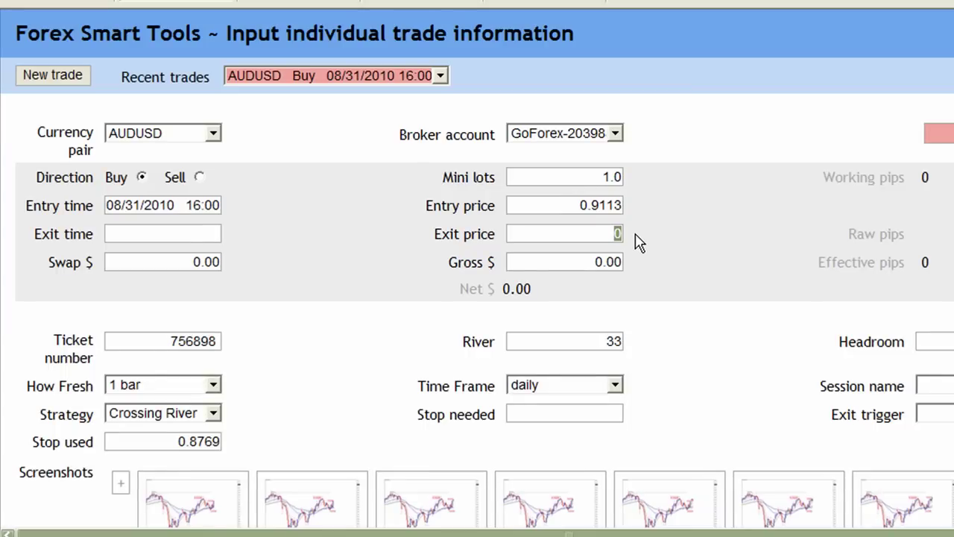
{"action": "type", "text": "0.9330"}
{"action": "key", "text": "Tab"}
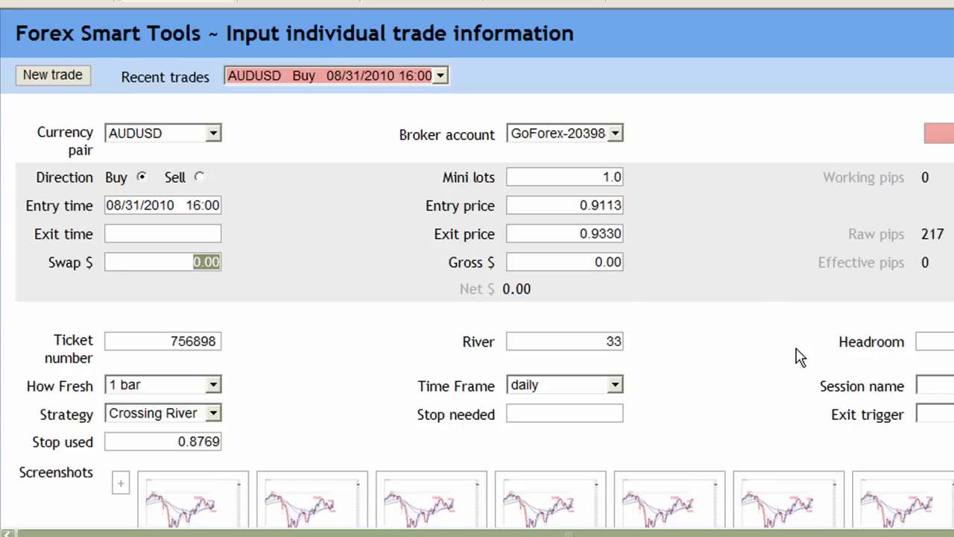
Step through the chart screenshots that follow the 0.9330 level to examine further price movement, and close the viewer.
{"action": "mouse_move", "coordinate": [798, 357]}
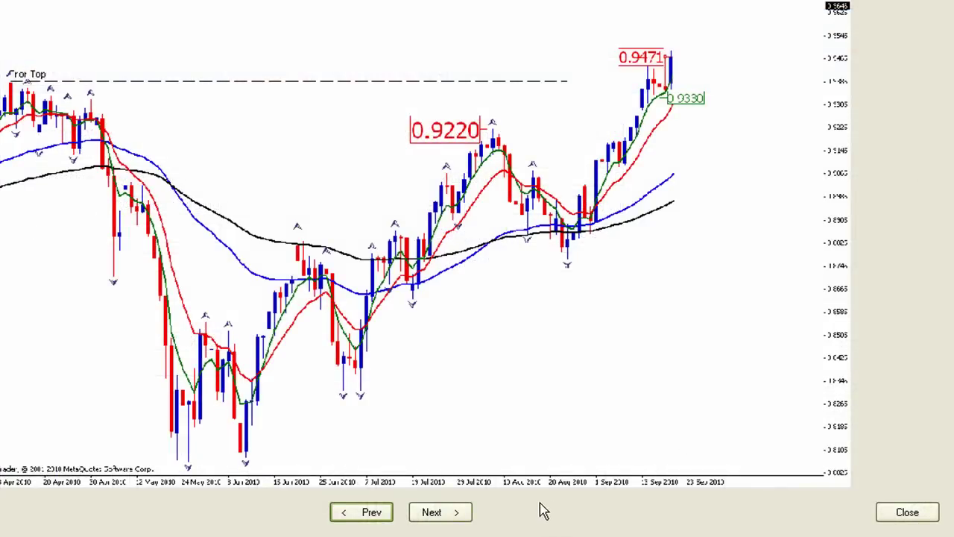
{"action": "left_click", "coordinate": [468, 514]}
{"action": "left_click", "coordinate": [468, 514]}
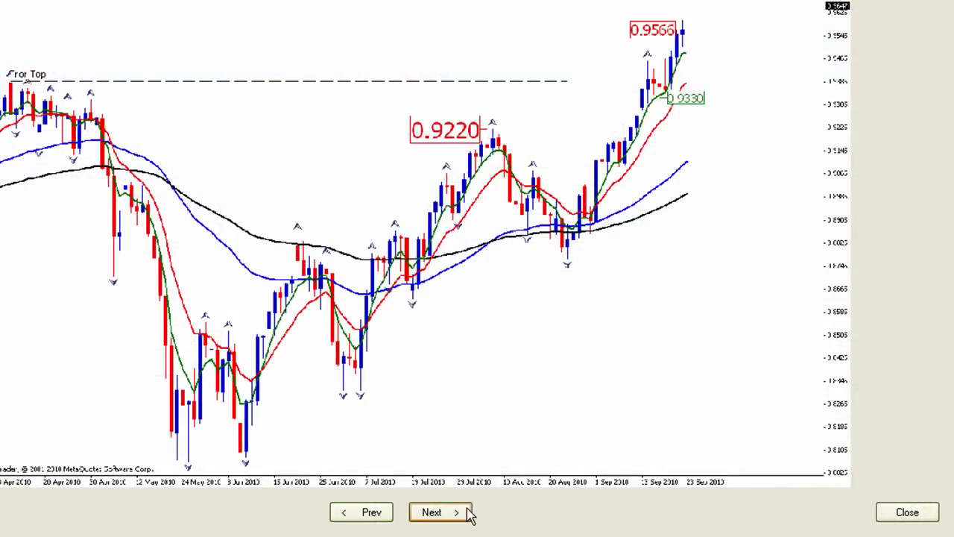
{"action": "left_click", "coordinate": [468, 514]}
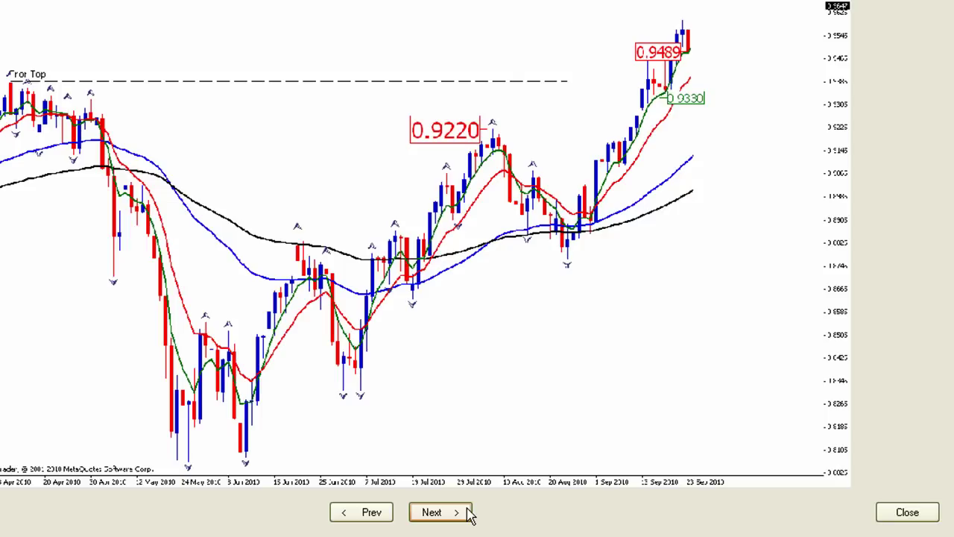
{"action": "left_click", "coordinate": [469, 514]}
{"action": "left_click", "coordinate": [468, 514]}
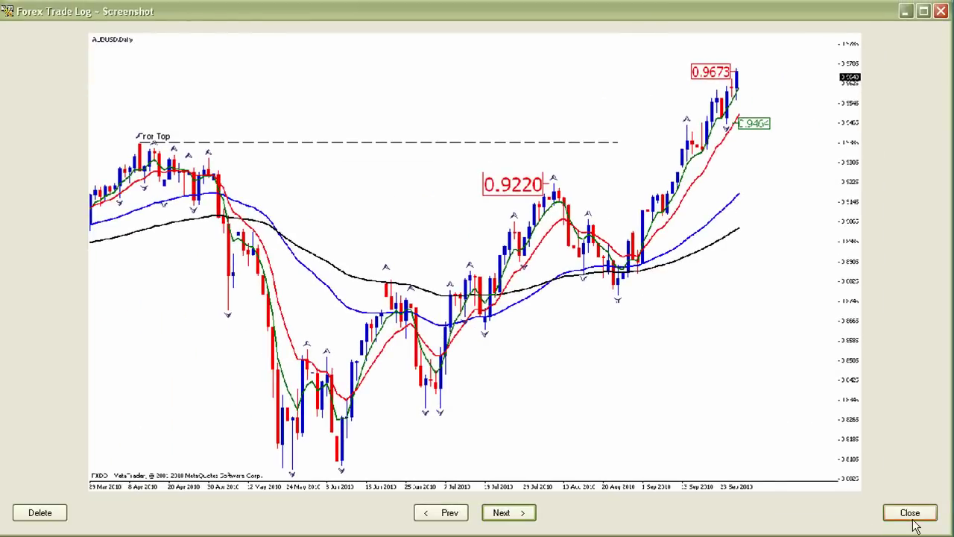
{"action": "left_click", "coordinate": [910, 513]}
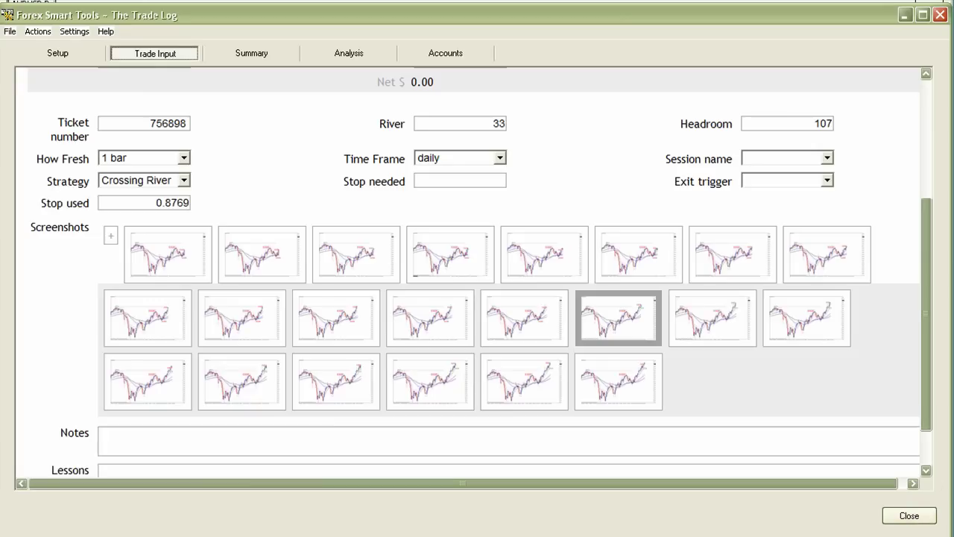
Set the AUDUSD trade's exit price to 0.9464.
{"action": "scroll", "coordinate": [927, 345], "scroll_direction": "up", "scroll_amount": 3}
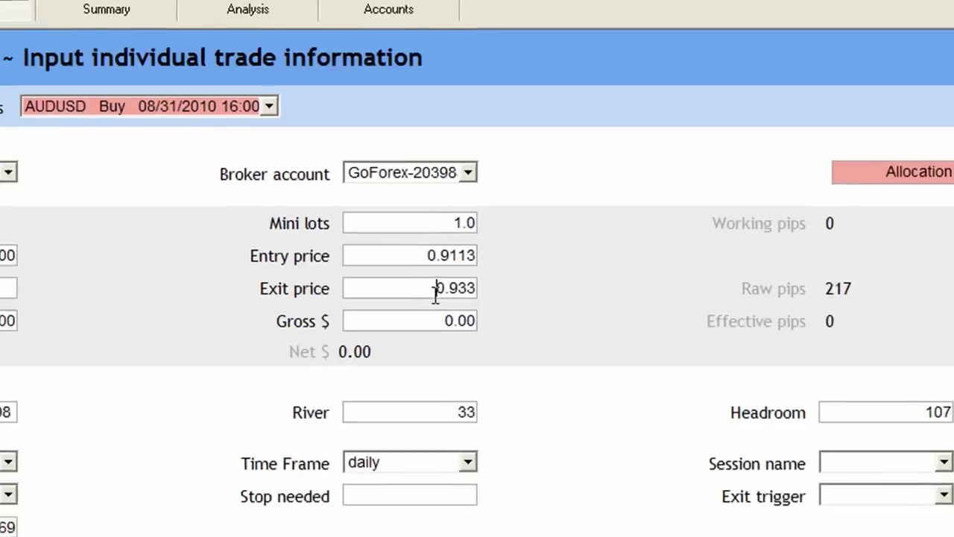
{"action": "left_click_drag", "start_coordinate": [469, 247], "coordinate": [515, 259]}
{"action": "type", "text": "0.9464"}
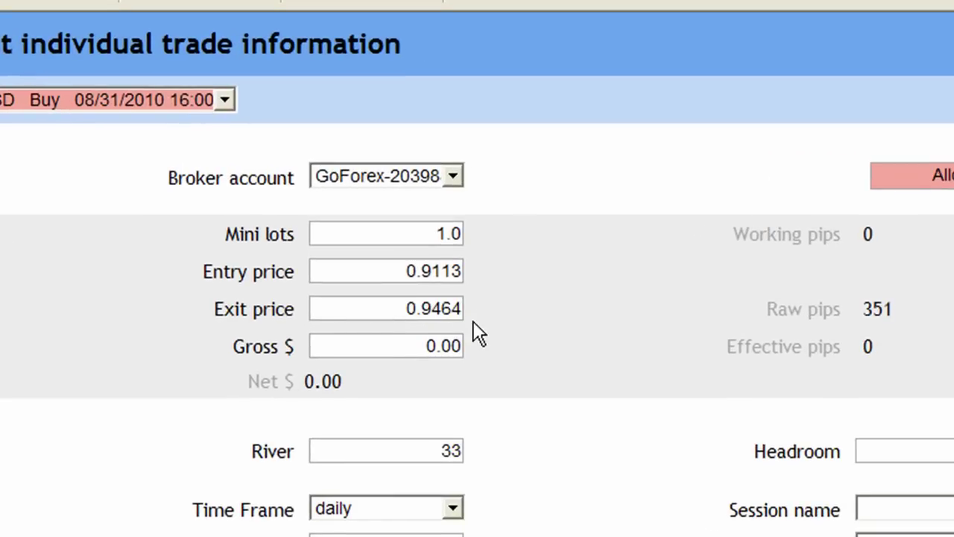
Examine the AUDUSD trade's attached chart screenshots from the first to the last, following price up to 0.9646, and close the viewer.
{"action": "scroll", "coordinate": [932, 356], "scroll_direction": "down", "scroll_amount": 3}
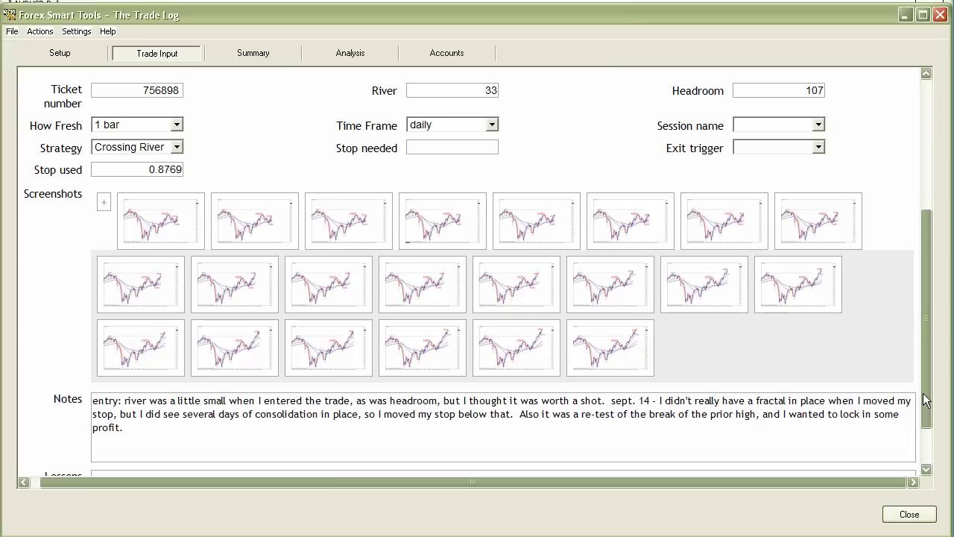
{"action": "left_click_drag", "start_coordinate": [924, 400], "coordinate": [930, 450]}
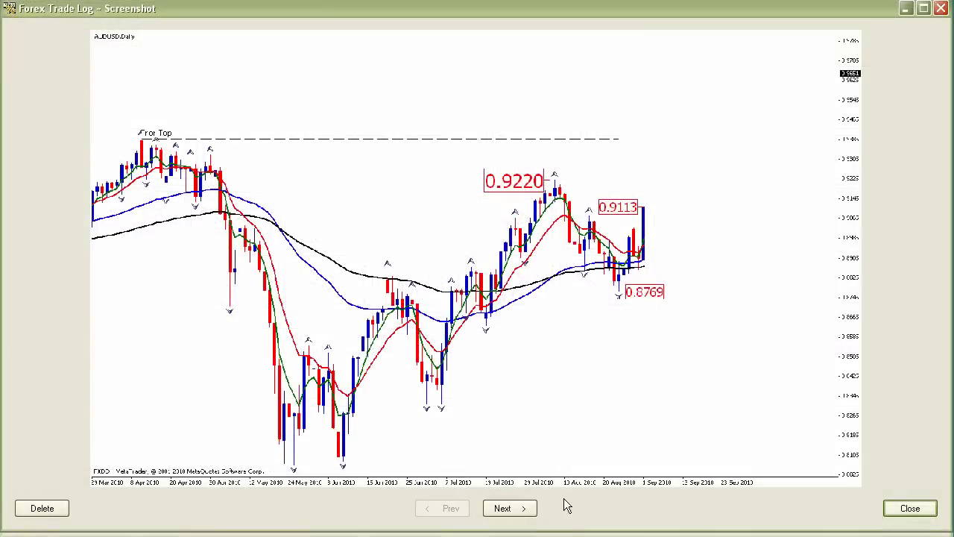
{"action": "left_click", "coordinate": [524, 510]}
{"action": "left_click", "coordinate": [524, 510]}
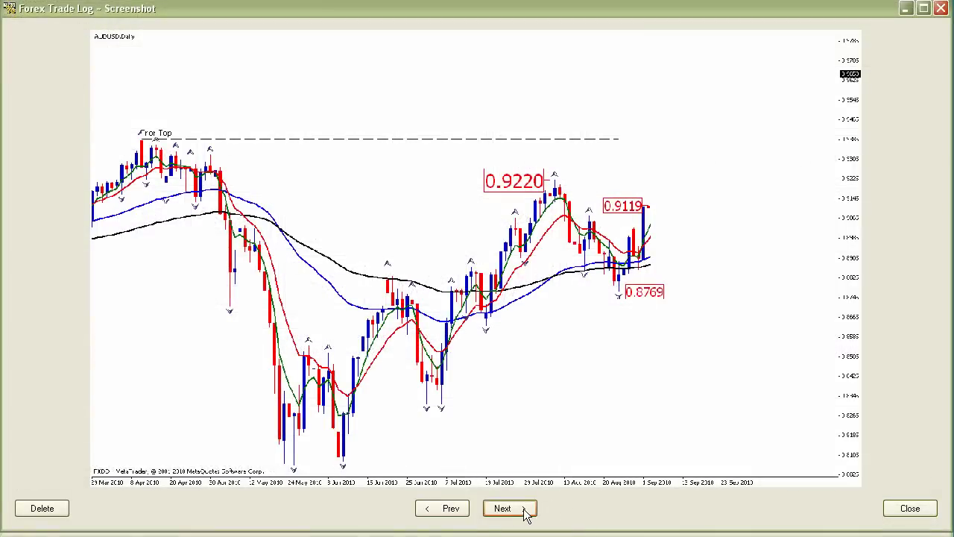
{"action": "left_click", "coordinate": [525, 511]}
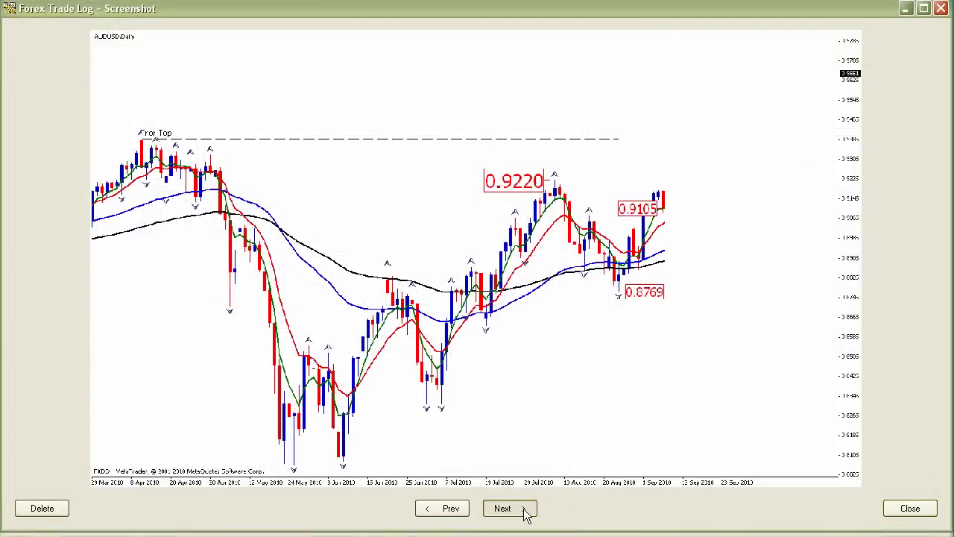
{"action": "left_click", "coordinate": [525, 511]}
{"action": "left_click", "coordinate": [525, 512]}
{"action": "left_click", "coordinate": [525, 511]}
{"action": "left_click", "coordinate": [525, 512]}
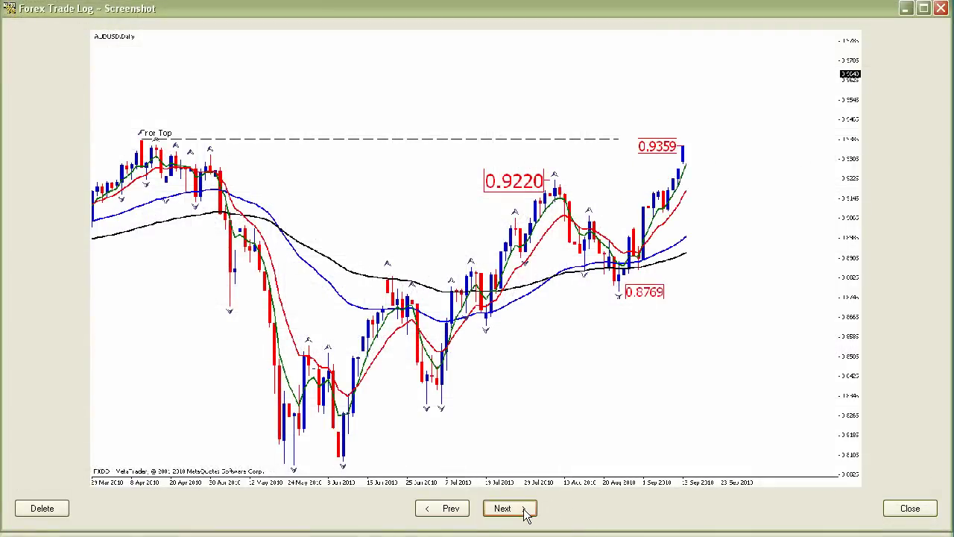
{"action": "left_click", "coordinate": [525, 511]}
{"action": "left_click", "coordinate": [525, 512]}
{"action": "left_click", "coordinate": [525, 511]}
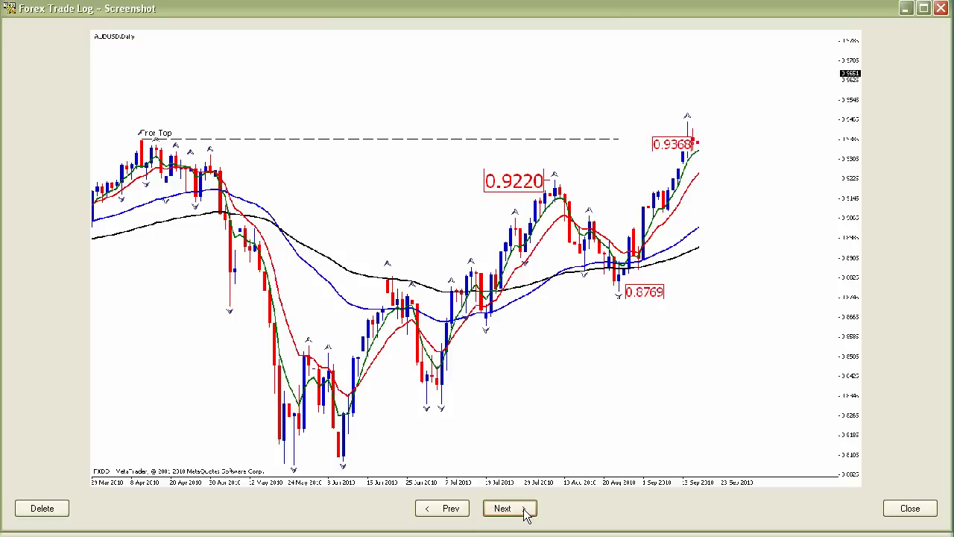
{"action": "left_click", "coordinate": [525, 512]}
{"action": "left_click", "coordinate": [525, 512]}
{"action": "left_click", "coordinate": [525, 512]}
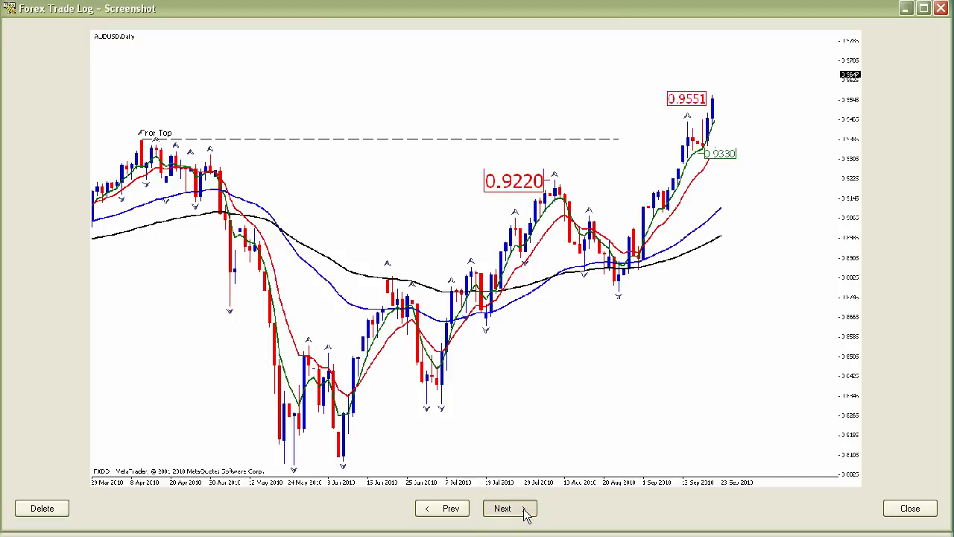
{"action": "left_click", "coordinate": [525, 512]}
{"action": "left_click", "coordinate": [525, 512]}
{"action": "left_click", "coordinate": [525, 512]}
{"action": "left_click", "coordinate": [525, 511]}
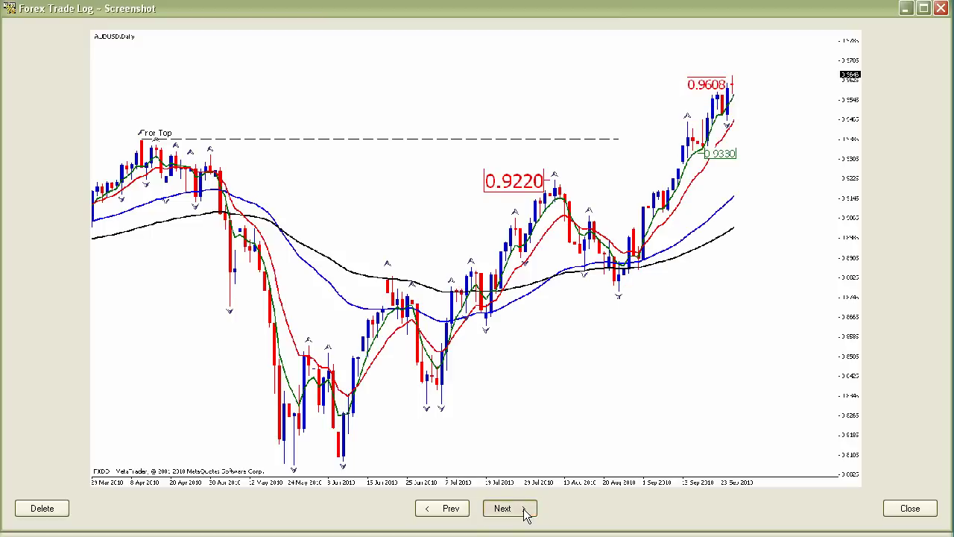
{"action": "left_click", "coordinate": [525, 511]}
{"action": "left_click", "coordinate": [525, 511]}
{"action": "left_click", "coordinate": [525, 511]}
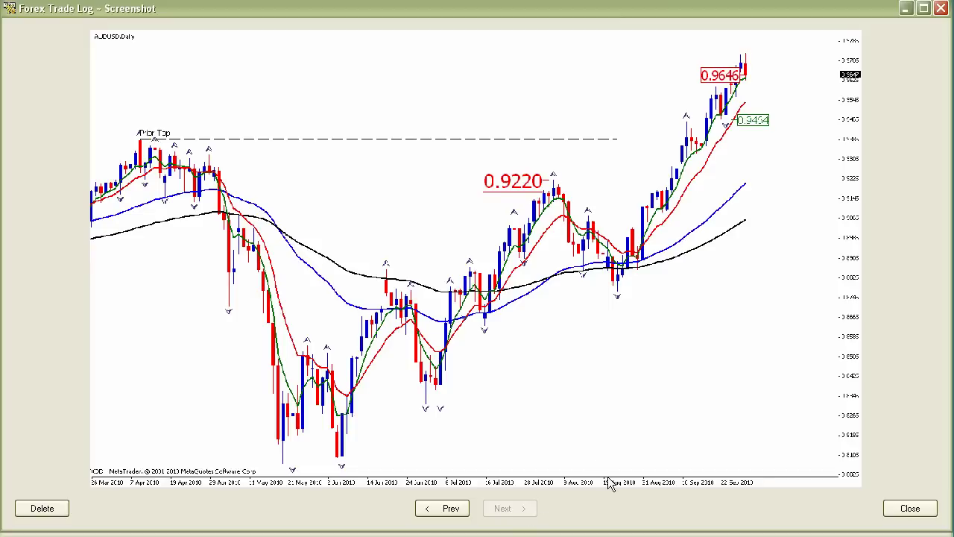
{"action": "left_click", "coordinate": [911, 508]}
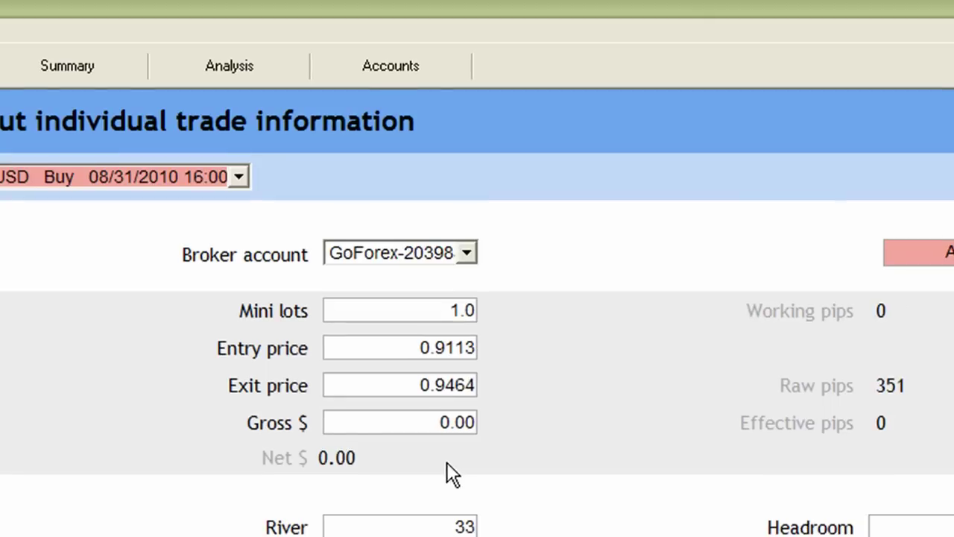
Set the AUDUSD trade's exit price to 0.9646 and accept the calculated gross amount.
{"action": "type", "text": "0.9646"}
{"action": "key", "text": "Tab"}
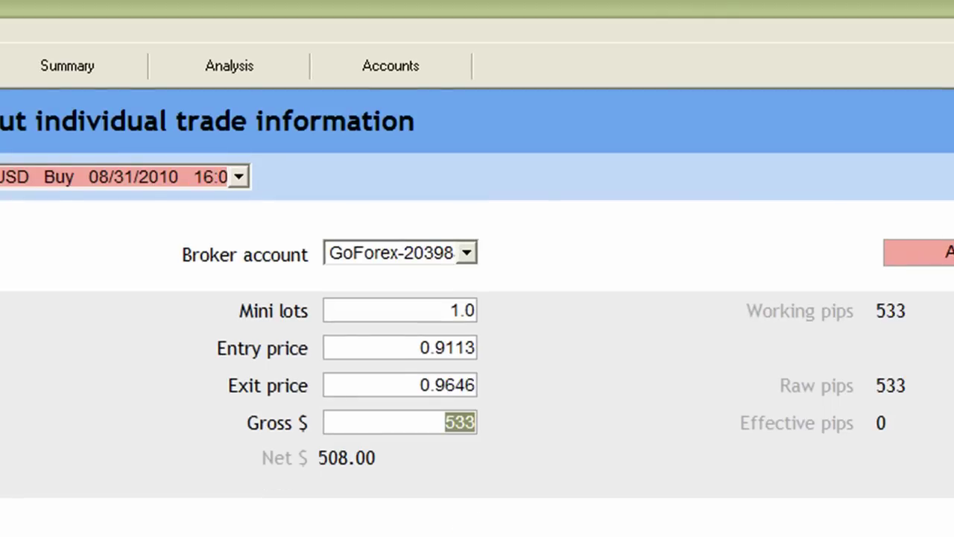
{"action": "key", "text": "Tab"}
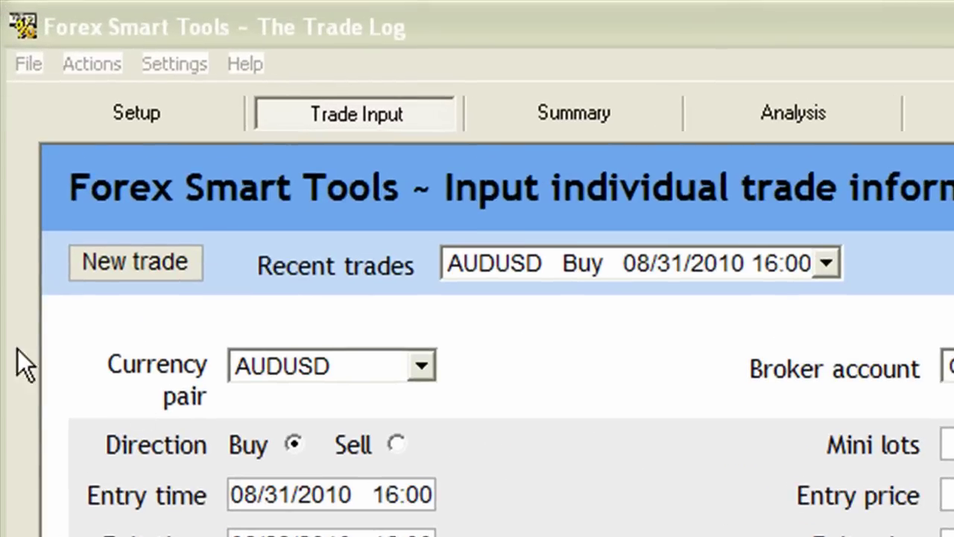
Save the AUDUSD trade as the PDF file AUD_trade.pdf in Letter size, including screenshots and displaying it after creation.
{"action": "left_click", "coordinate": [105, 65]}
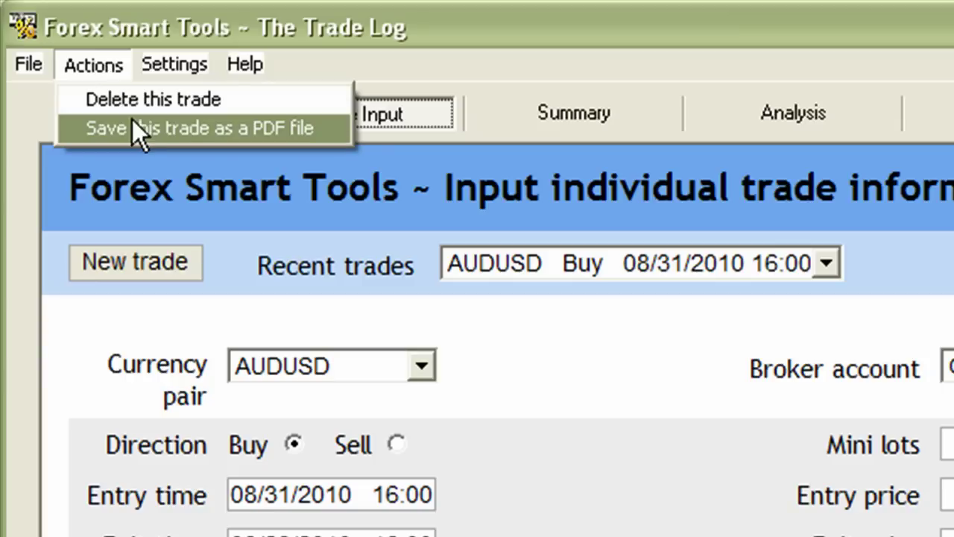
{"action": "left_click", "coordinate": [336, 134]}
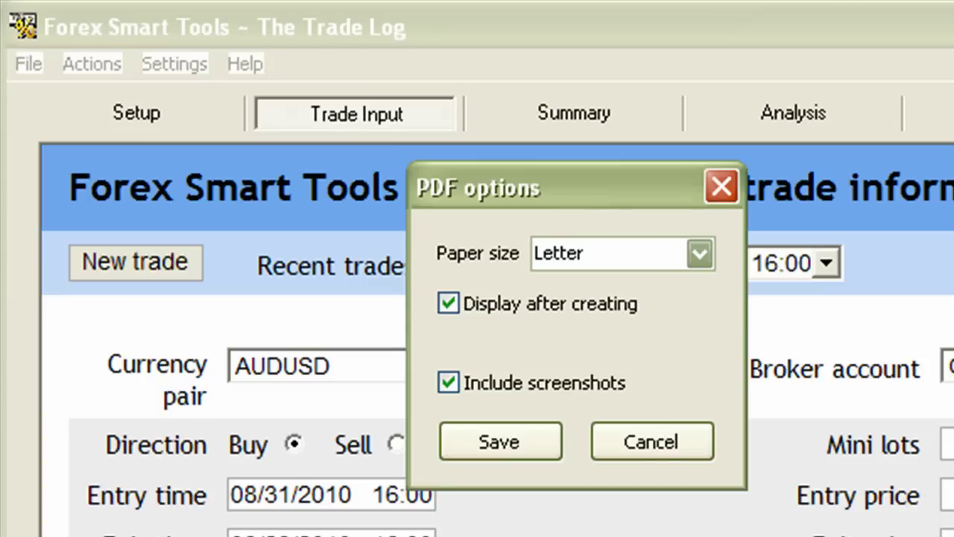
{"action": "left_click", "coordinate": [474, 436]}
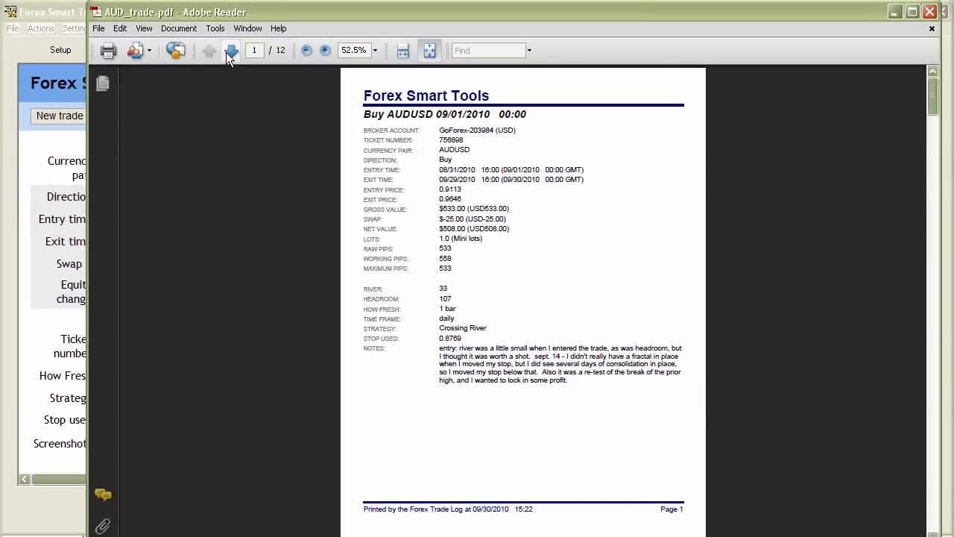
Page through the exported trade PDF from page 1 to page 12 to review its chart screenshots.
{"action": "left_click", "coordinate": [230, 51]}
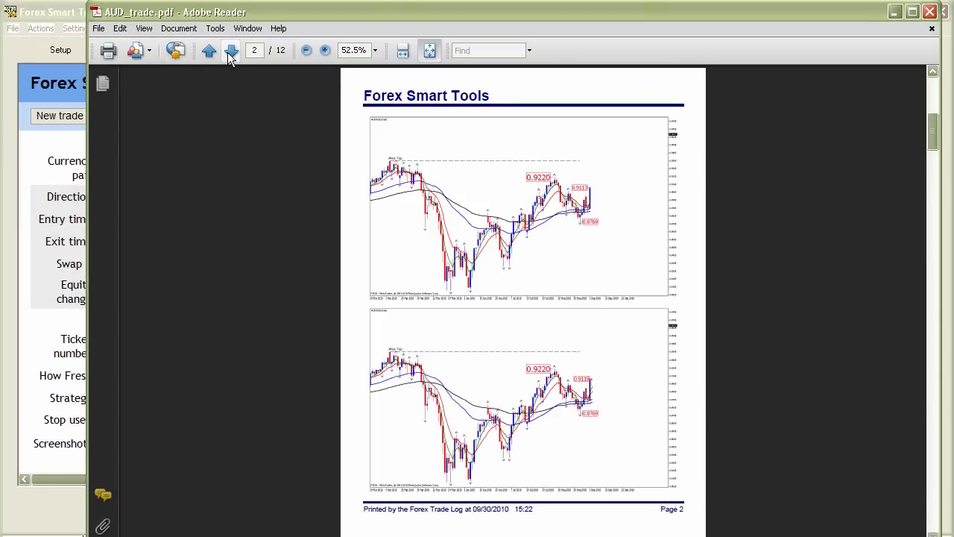
{"action": "left_click", "coordinate": [231, 51]}
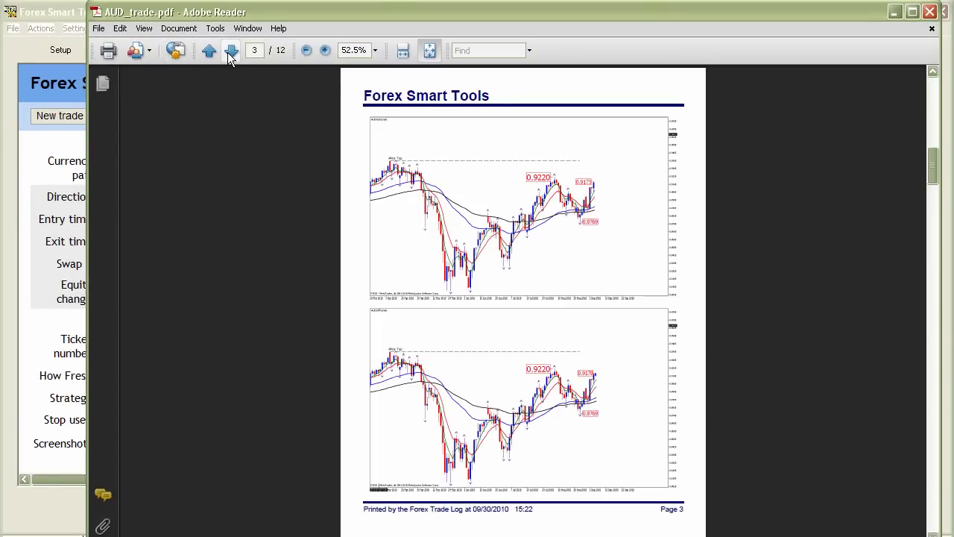
{"action": "left_click", "coordinate": [230, 58]}
{"action": "left_click", "coordinate": [229, 58]}
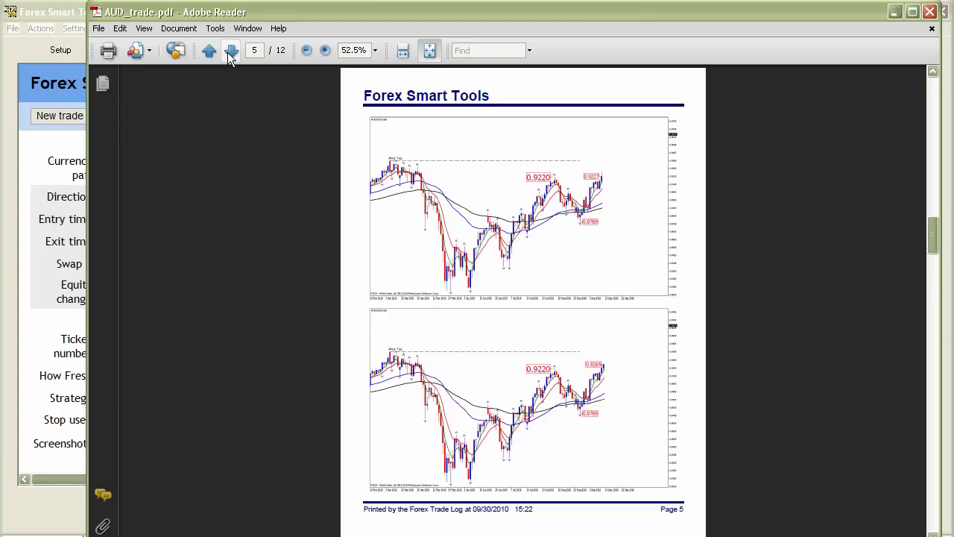
{"action": "left_click", "coordinate": [229, 58]}
{"action": "left_click", "coordinate": [229, 58]}
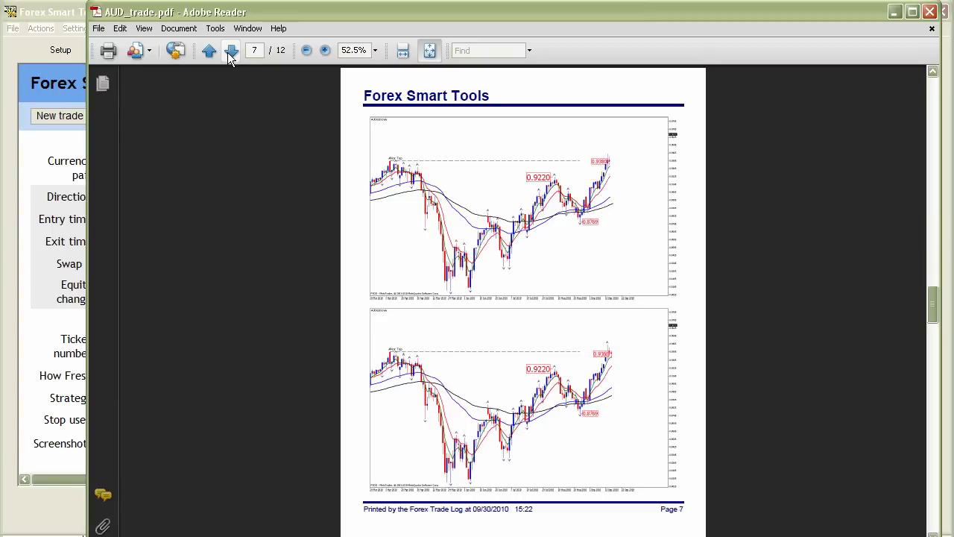
{"action": "left_click", "coordinate": [230, 58]}
{"action": "left_click", "coordinate": [230, 57]}
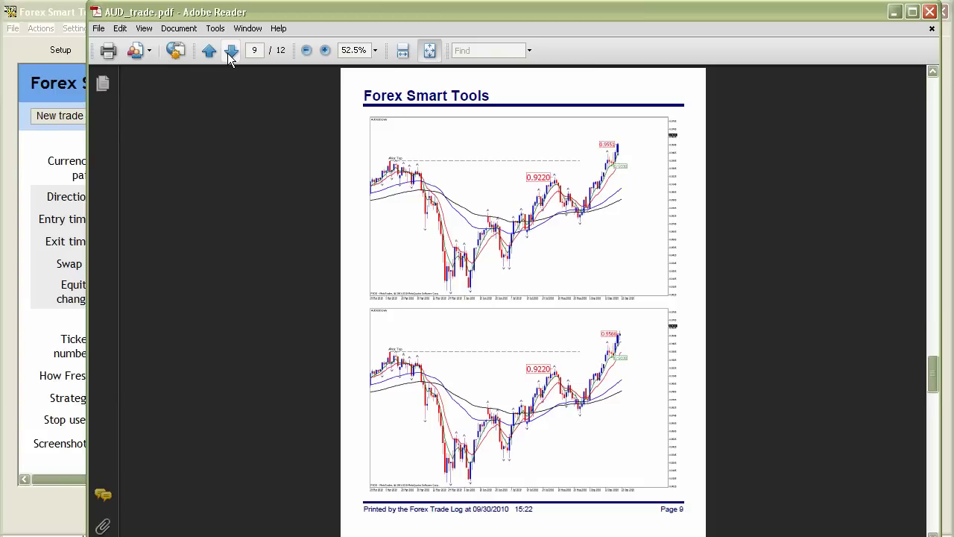
{"action": "left_click", "coordinate": [230, 58]}
{"action": "left_click", "coordinate": [230, 57]}
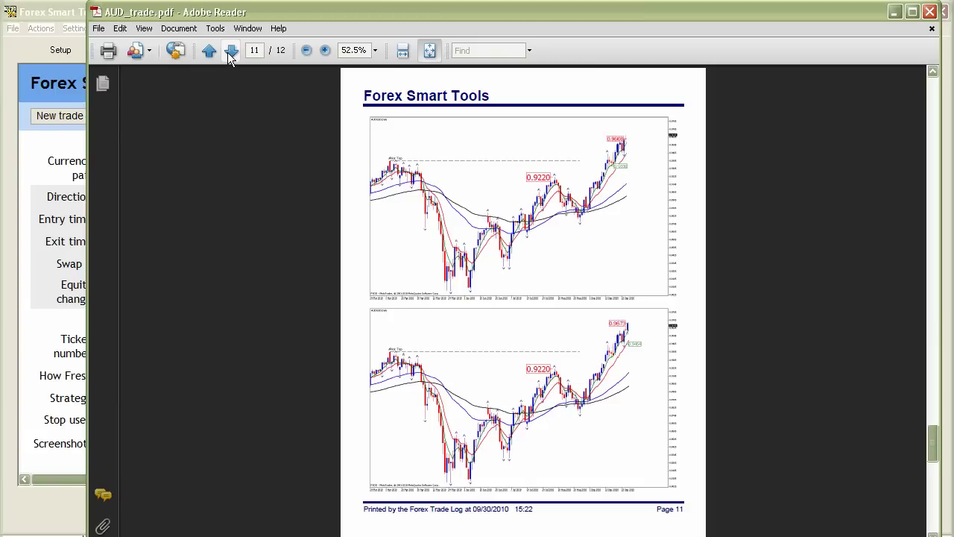
{"action": "left_click", "coordinate": [229, 58]}
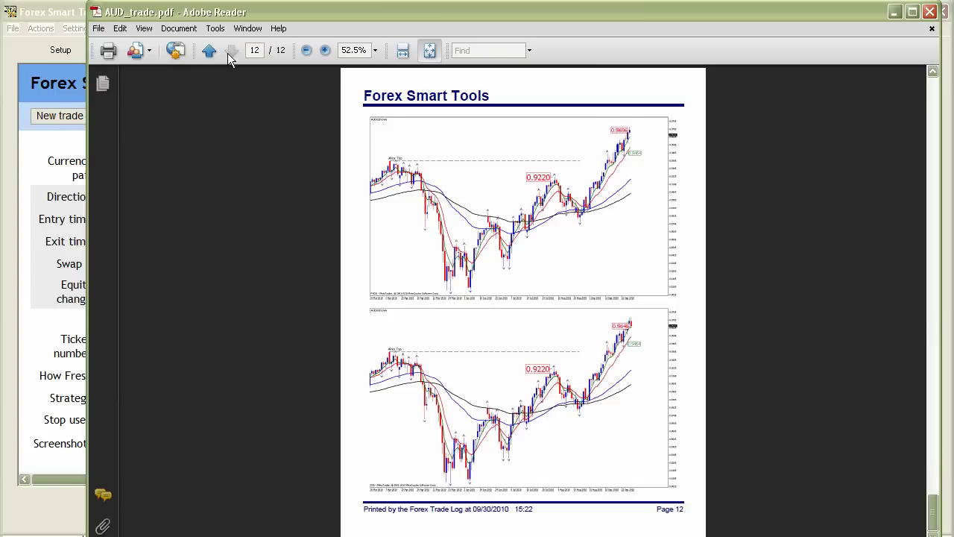